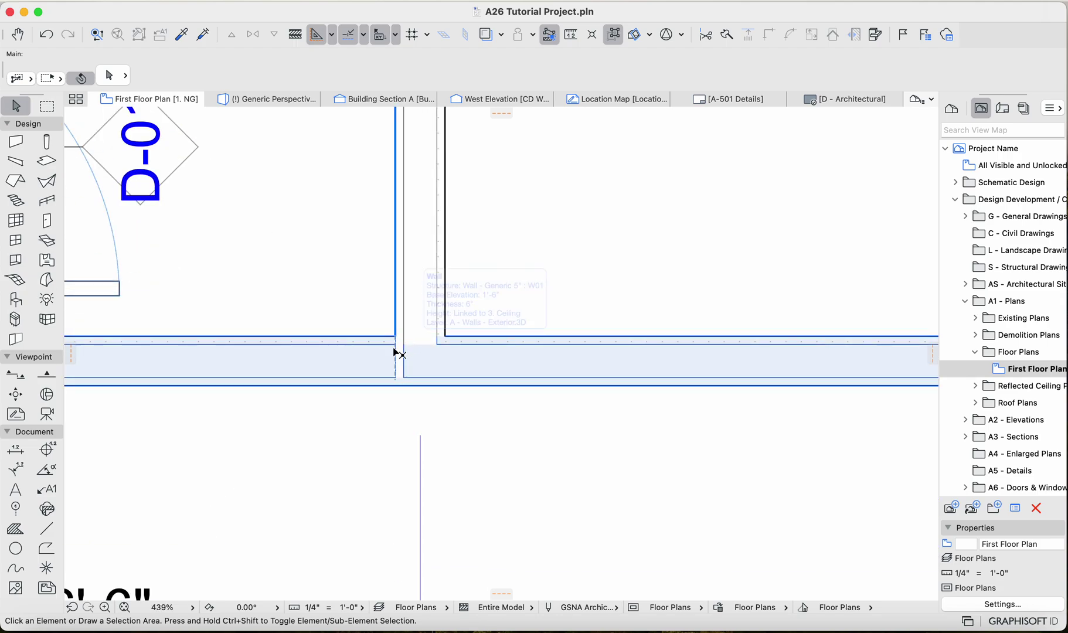
Step: Examine the junction where the interior partition meets the exterior wall near door D-01
scroll(395, 350, up, 3)
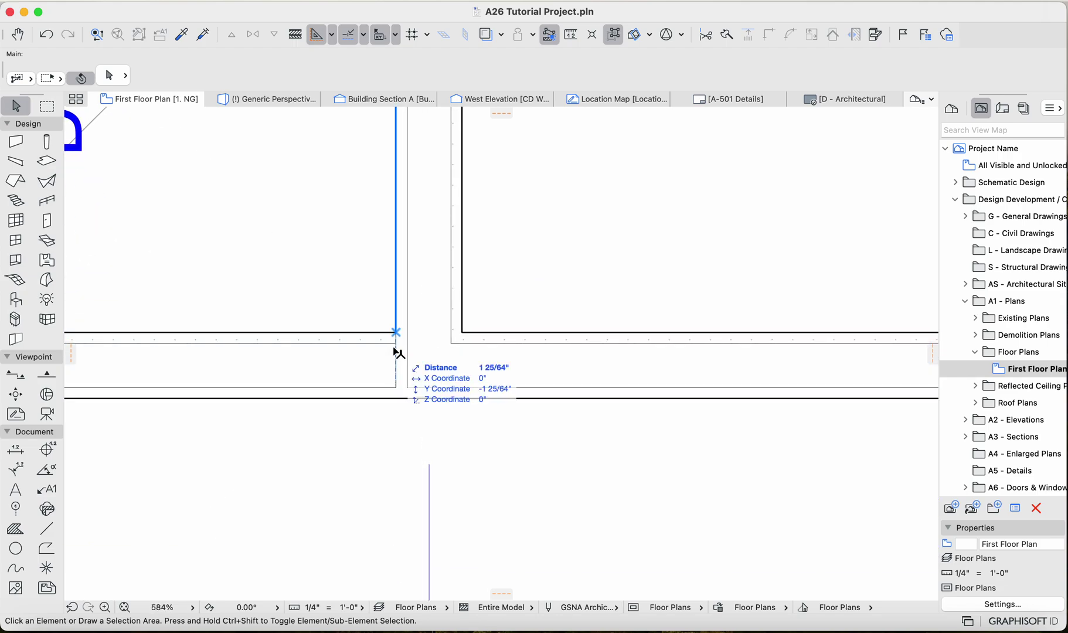
scroll(396, 351, down, 2)
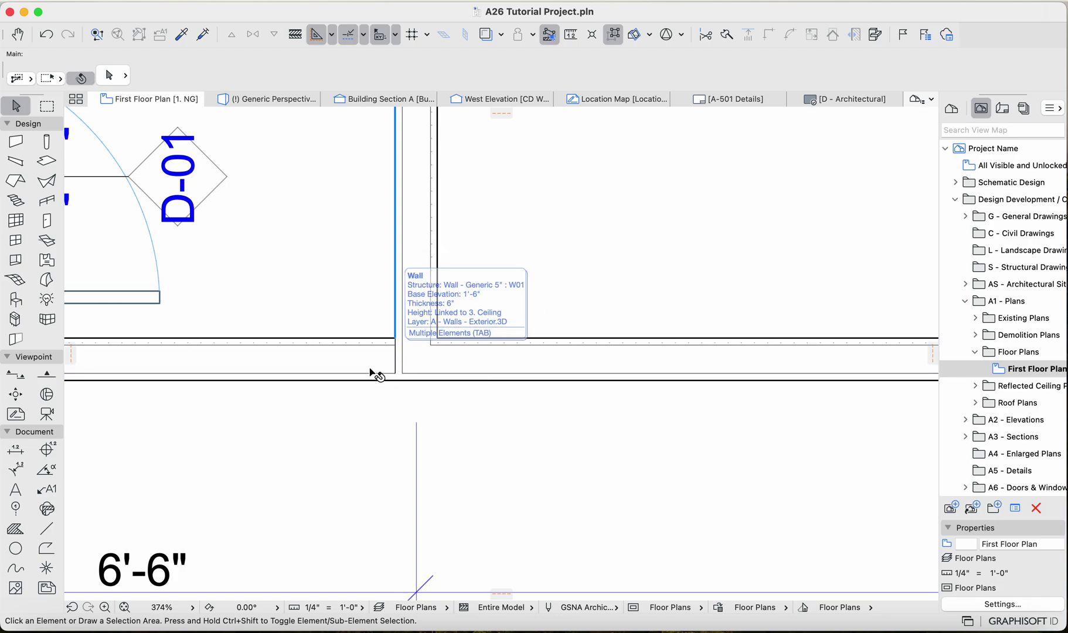
scroll(391, 356, down, 3)
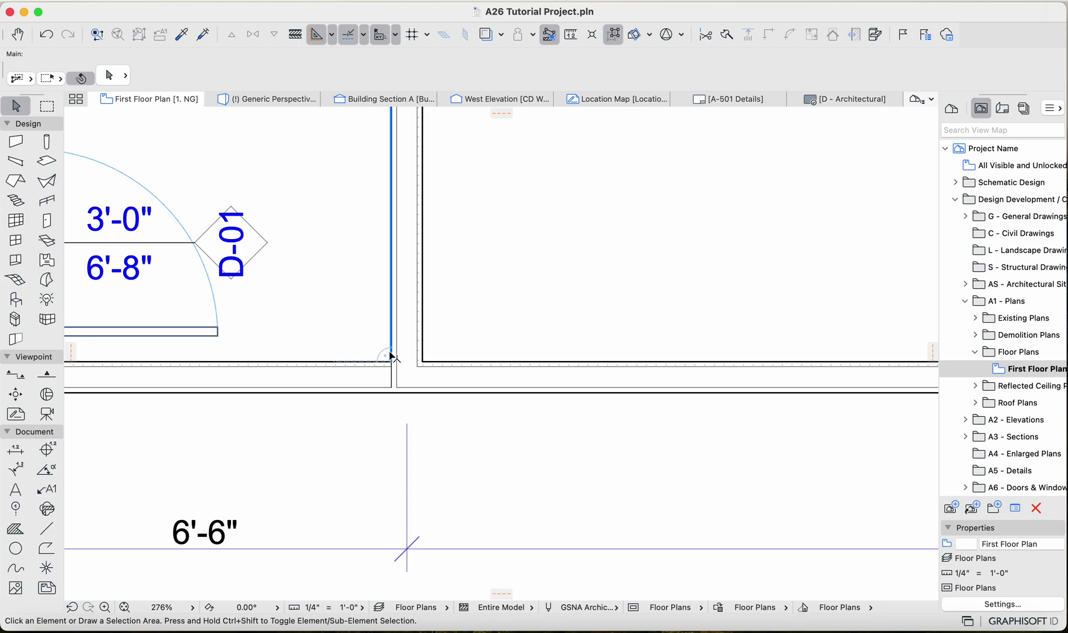
scroll(411, 279, up, 4)
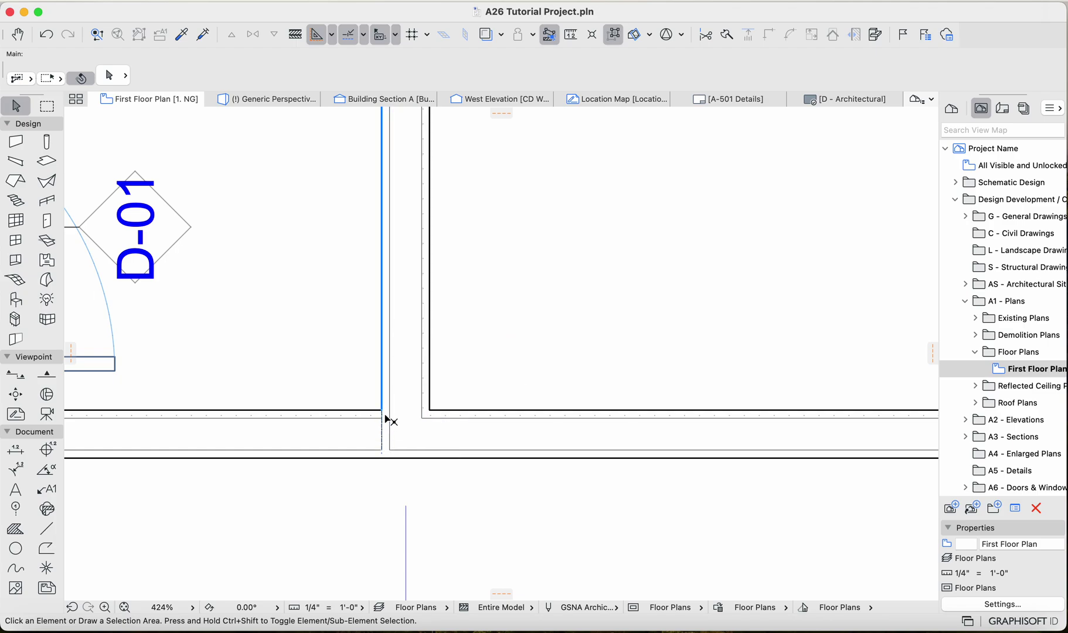
scroll(378, 429, down, 2)
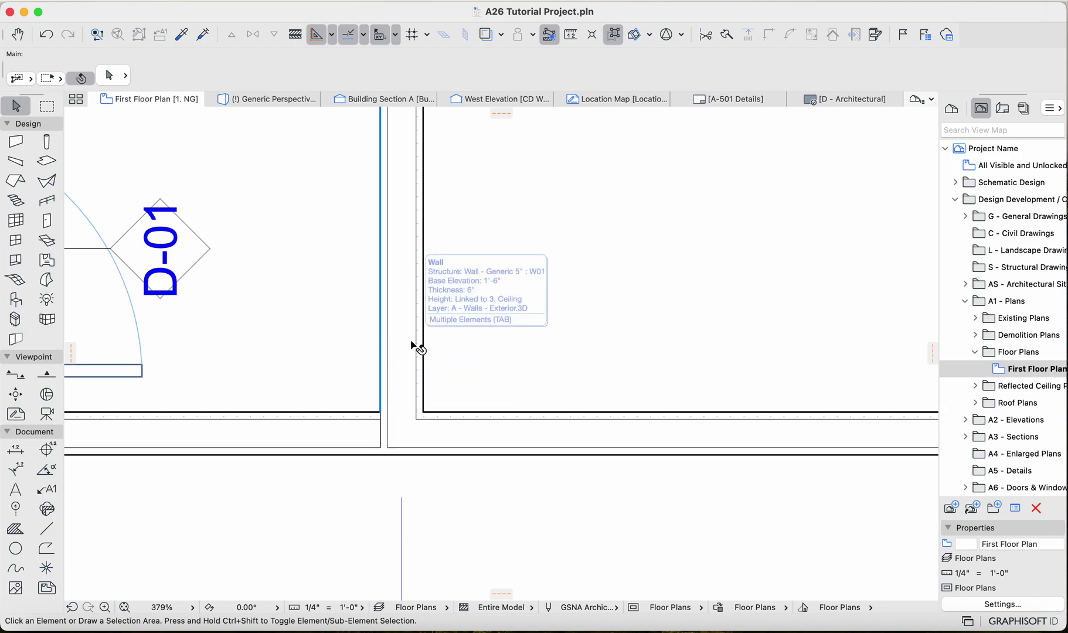
scroll(414, 347, down, 5)
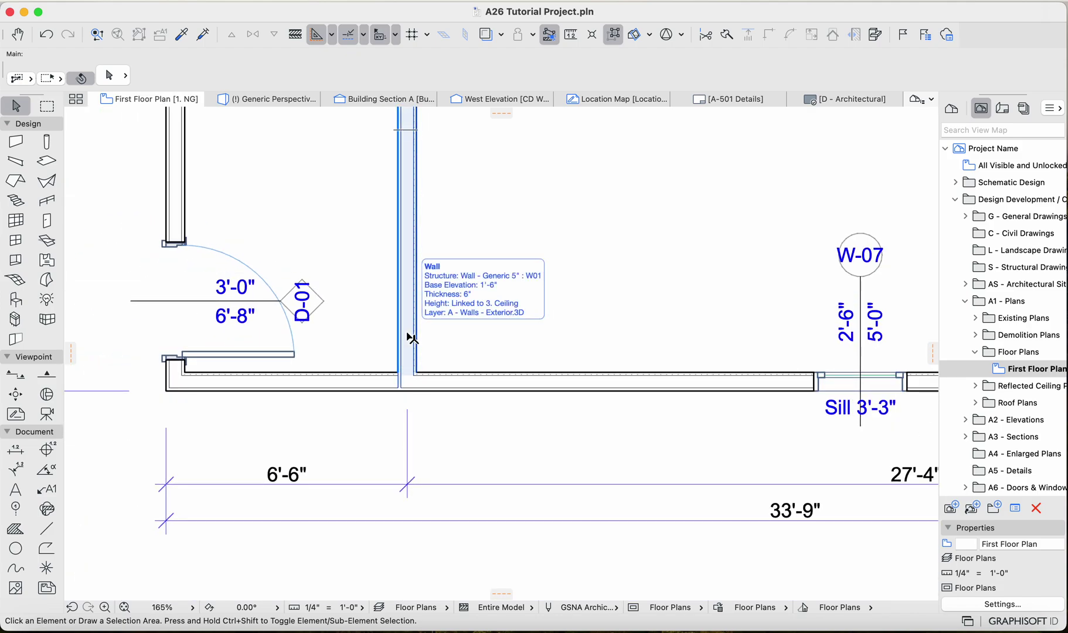
click(412, 338)
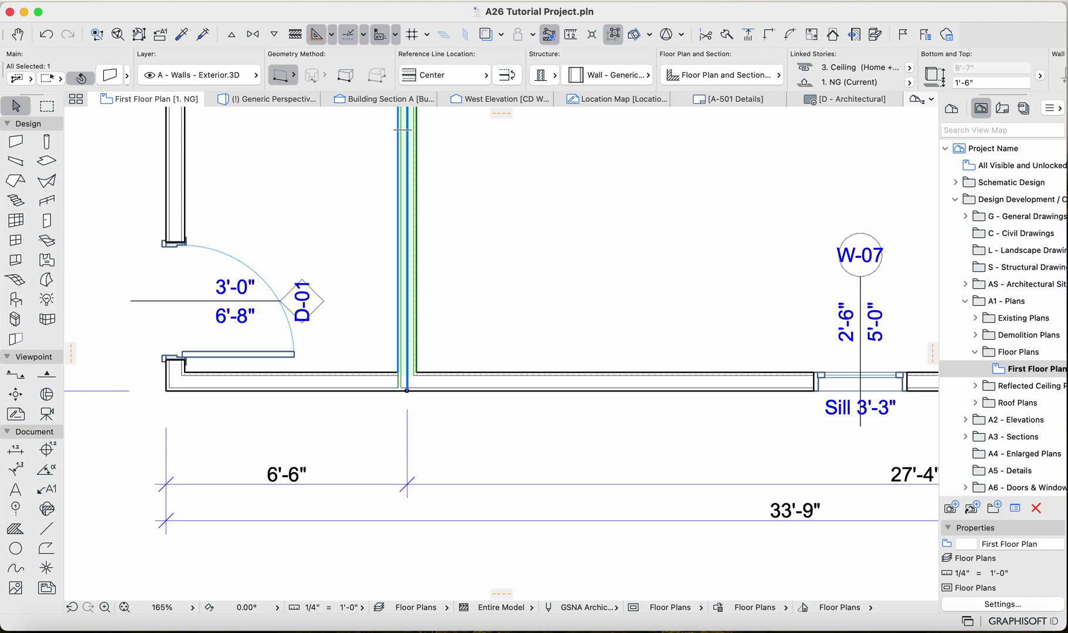
click(294, 1)
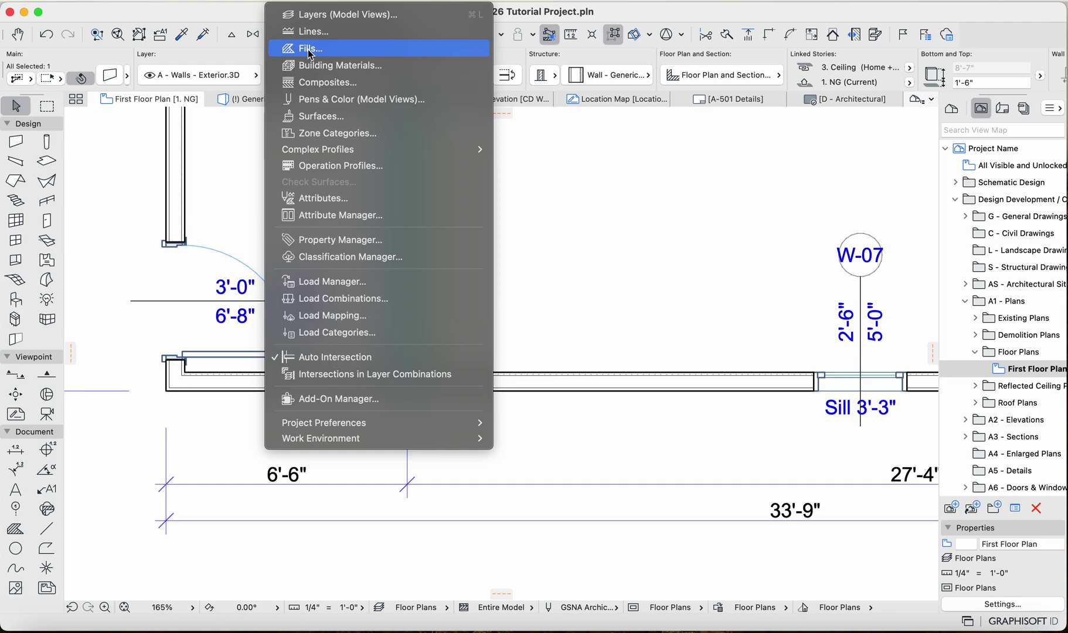
click(312, 85)
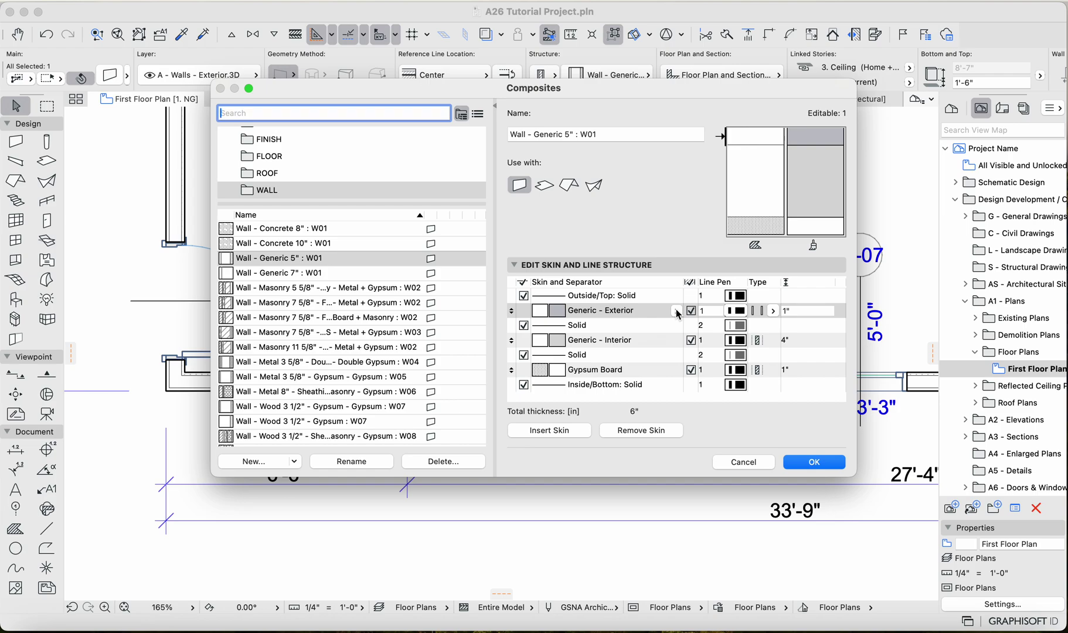
click(565, 135)
double_click(565, 134)
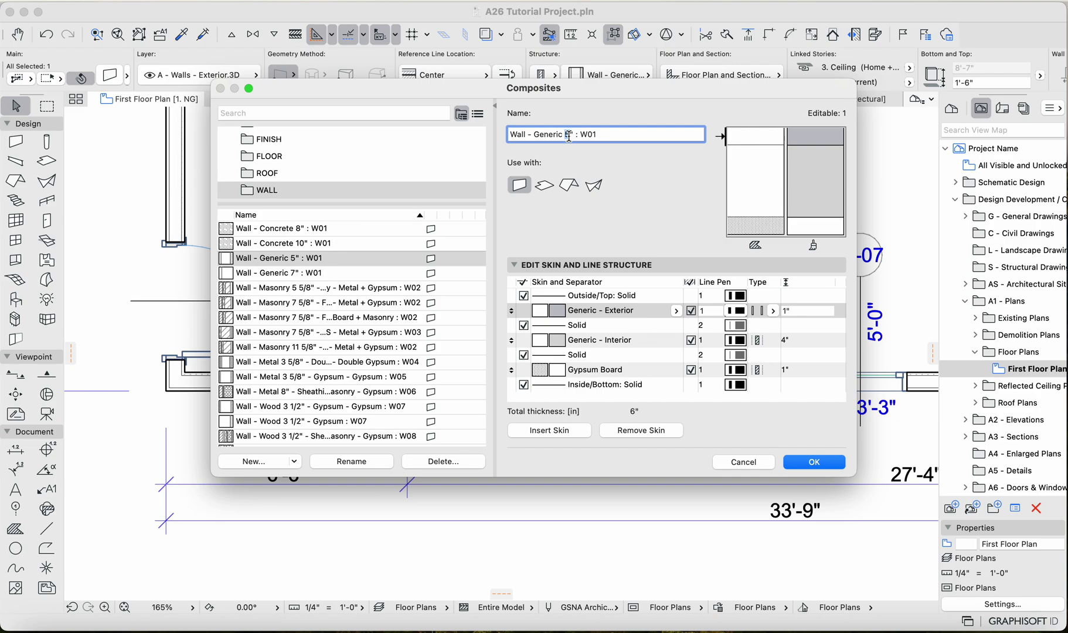
text(6)
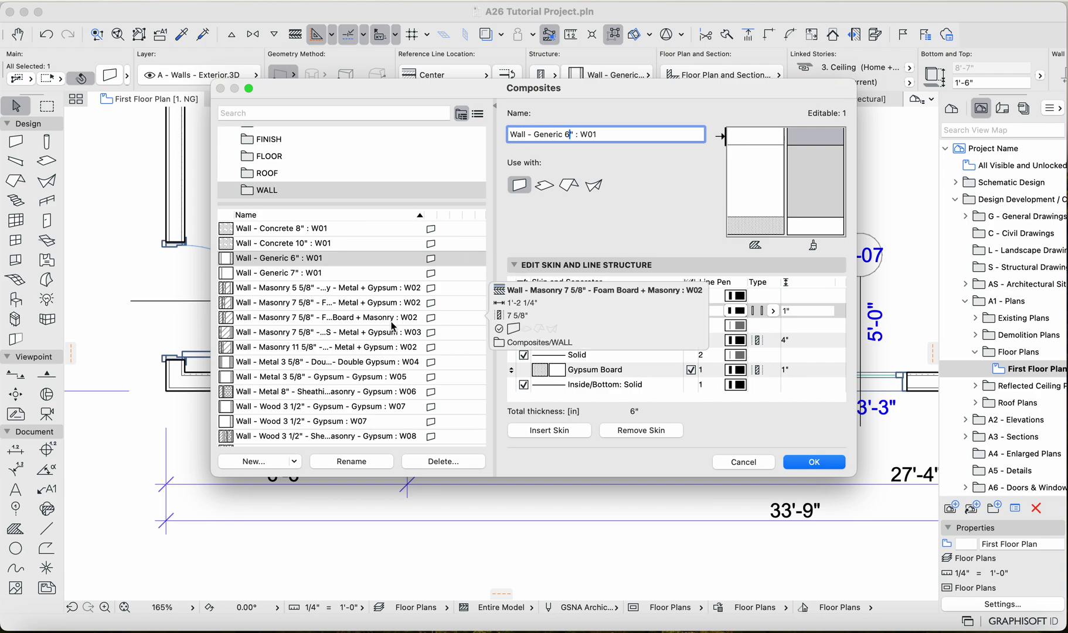
click(738, 463)
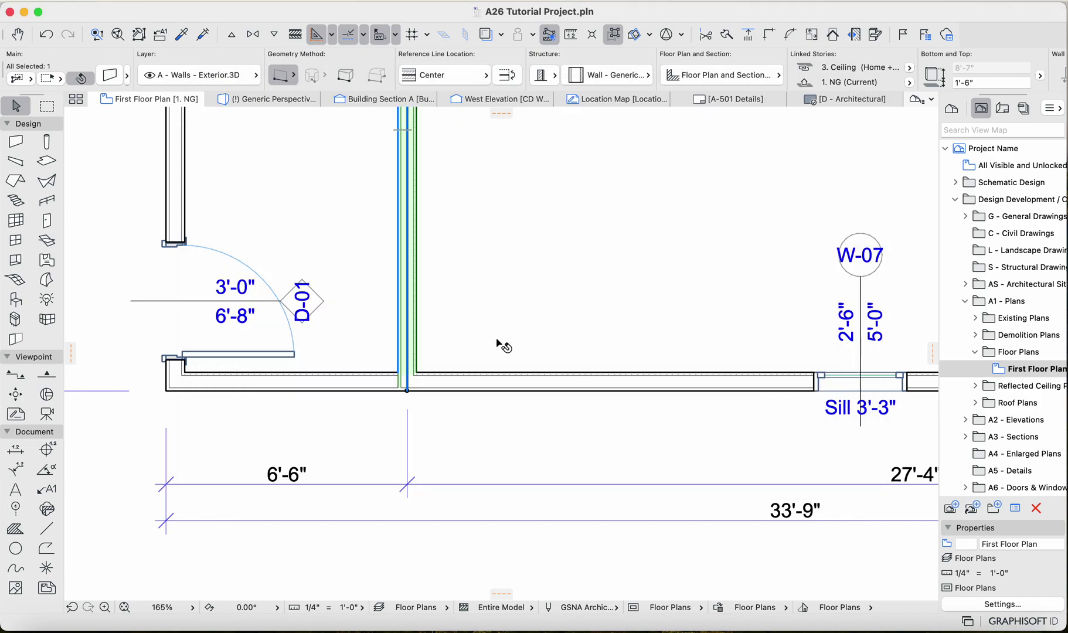
Step: Check the composite structure assigned to the exterior wall containing window W-07
click(491, 379)
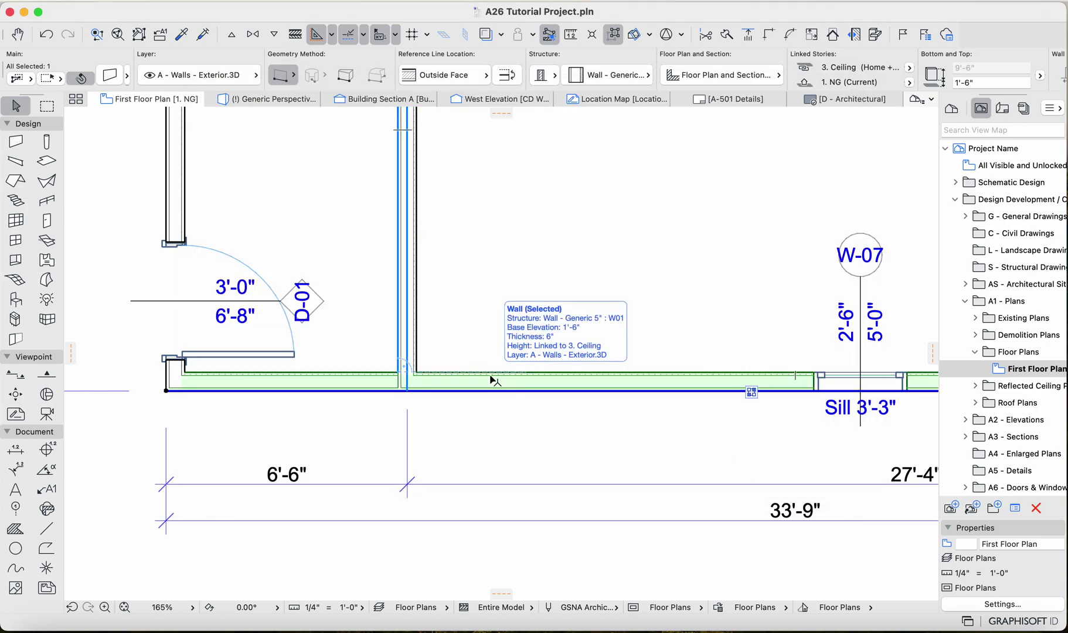
click(610, 77)
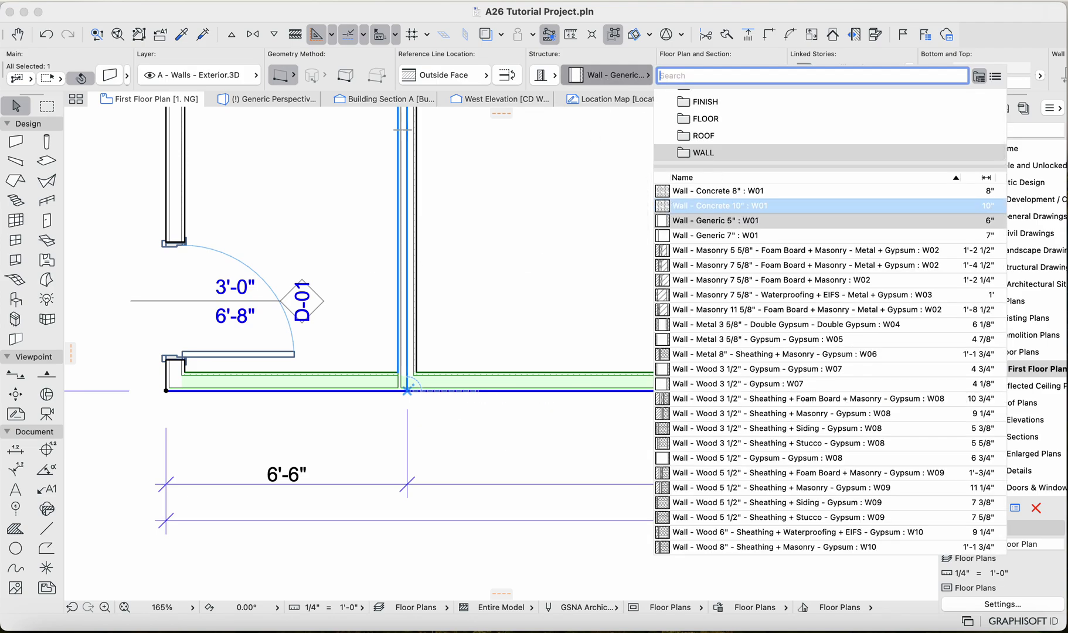
click(726, 221)
Step: Rename the composite Wall - Generic 5" : W01 to Wall - Generic 6" : W01 and save the change
click(291, 2)
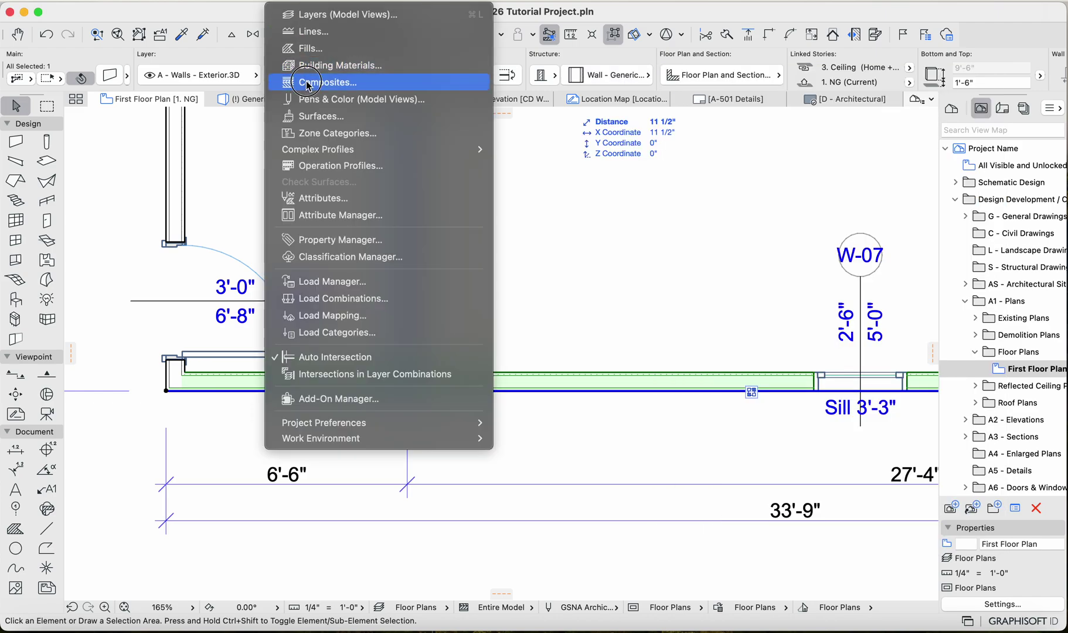
click(319, 82)
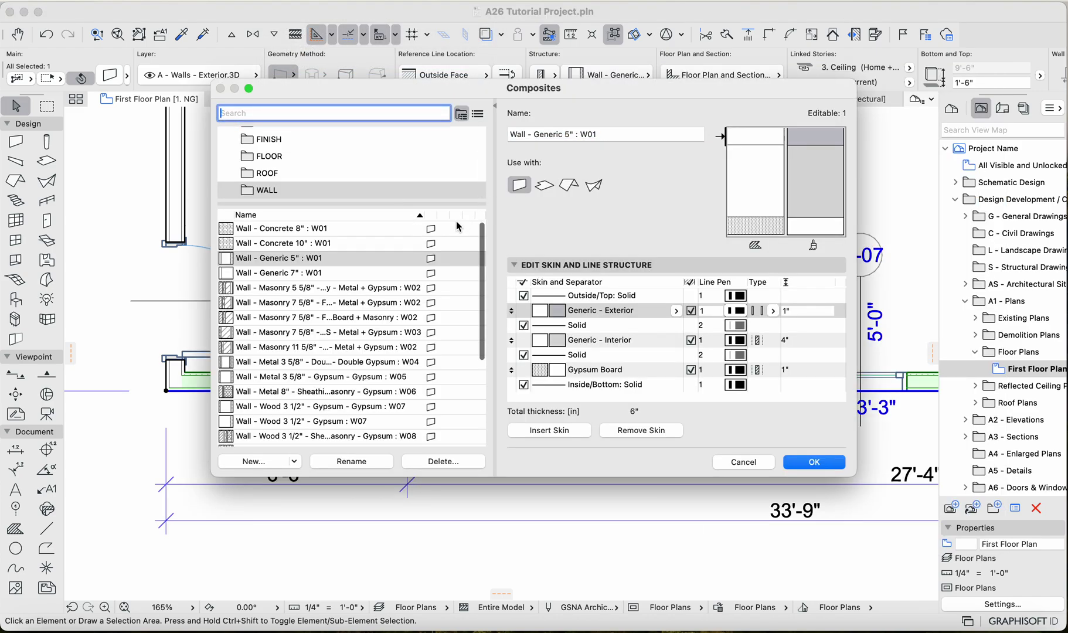
click(568, 134)
double_click(568, 133)
text(6)
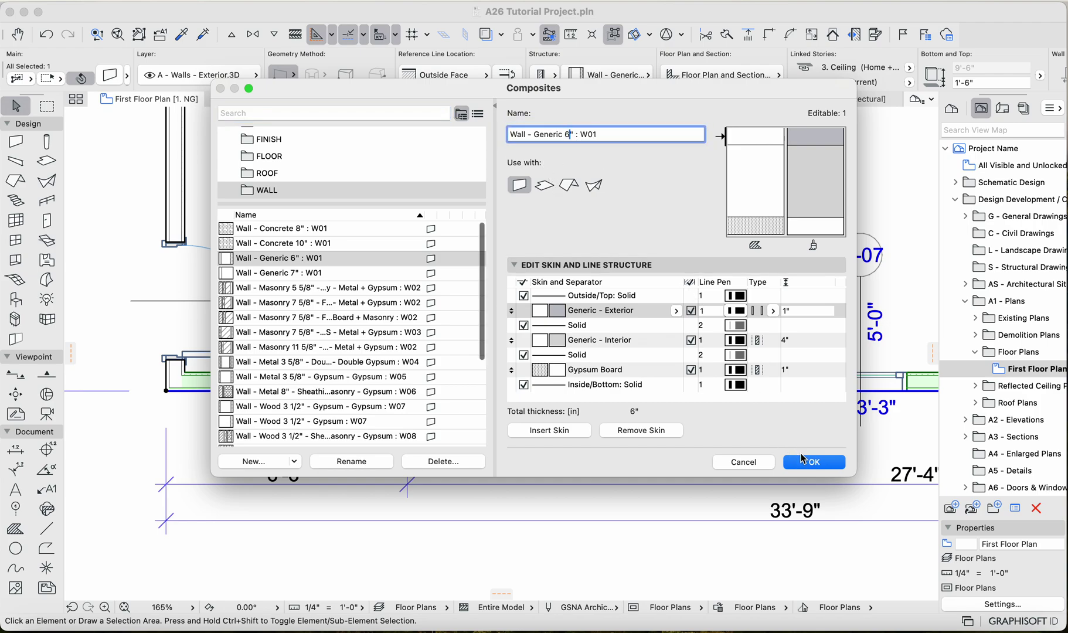
click(805, 463)
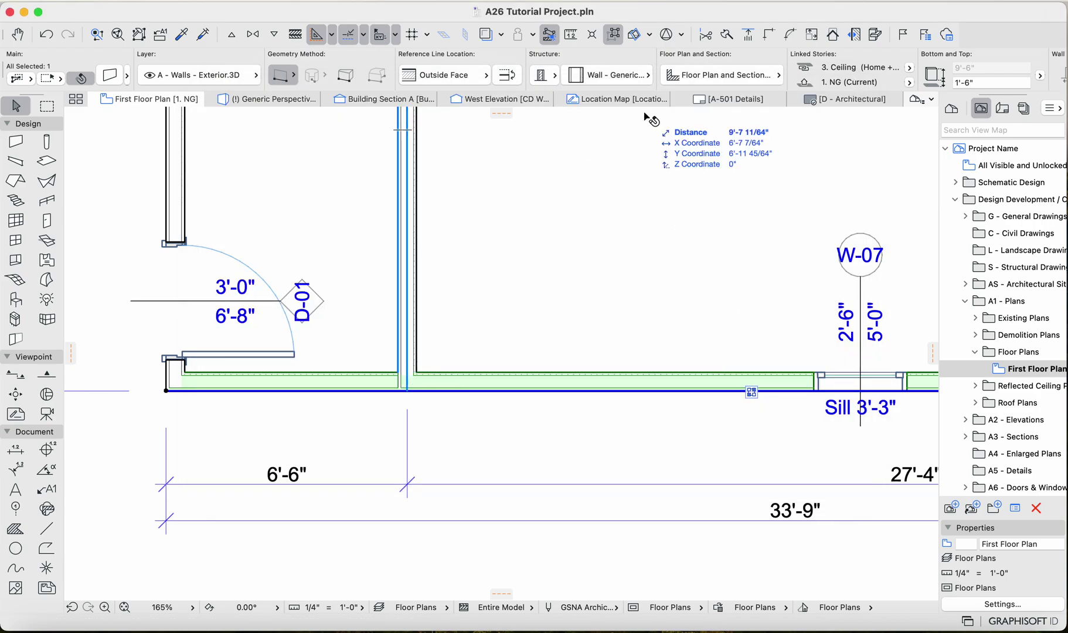
Step: Check the composite structure assigned to the interior partition near door D-01
click(415, 259)
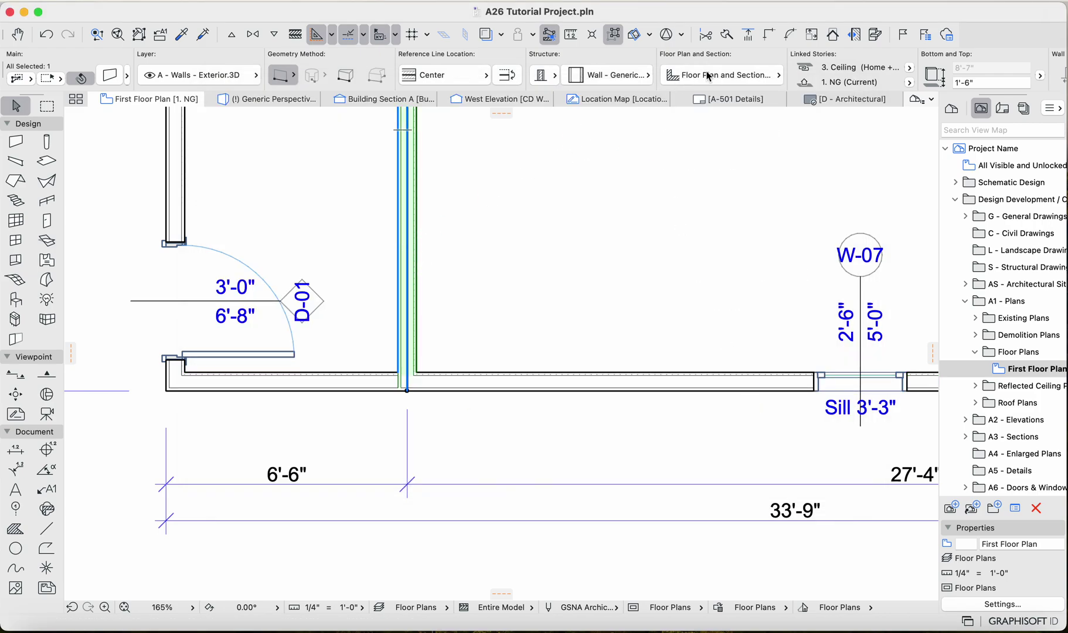
click(639, 75)
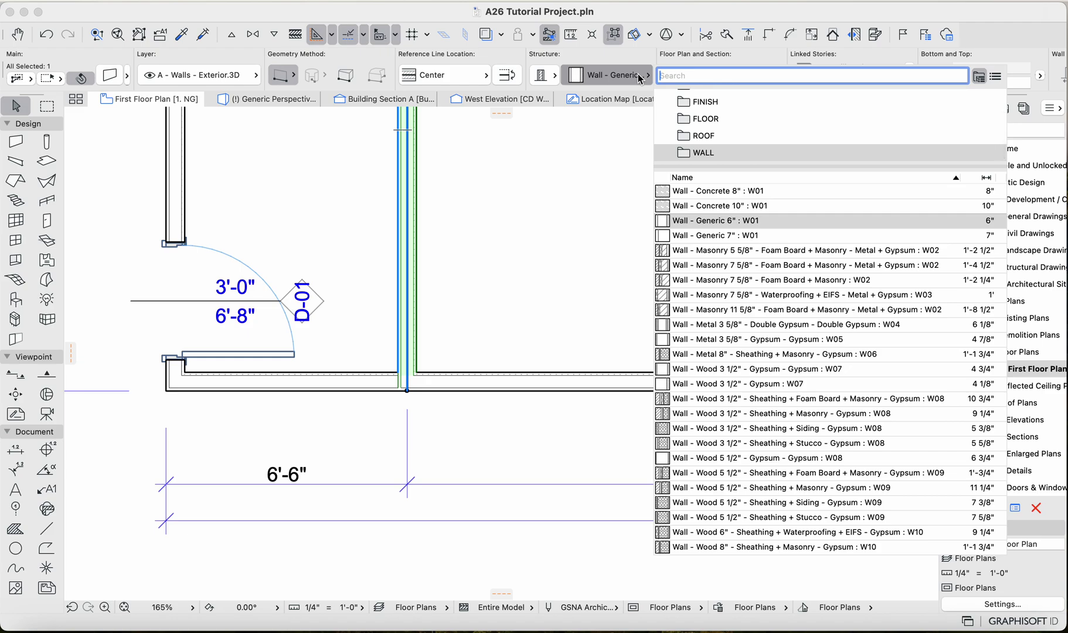
click(641, 79)
scroll(410, 285, down, 5)
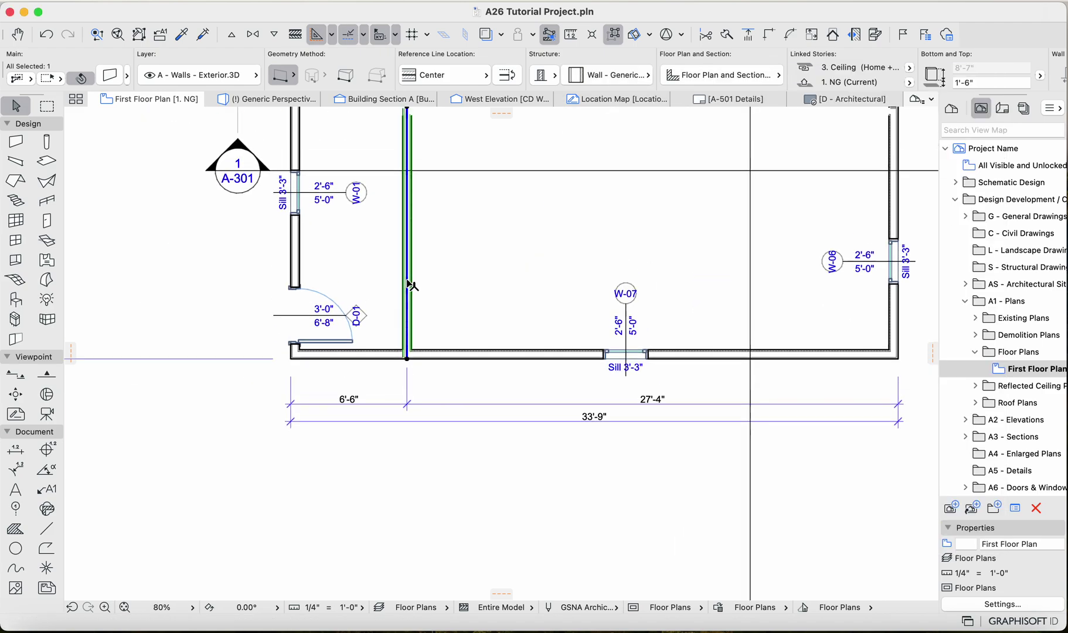
scroll(410, 285, up, 3)
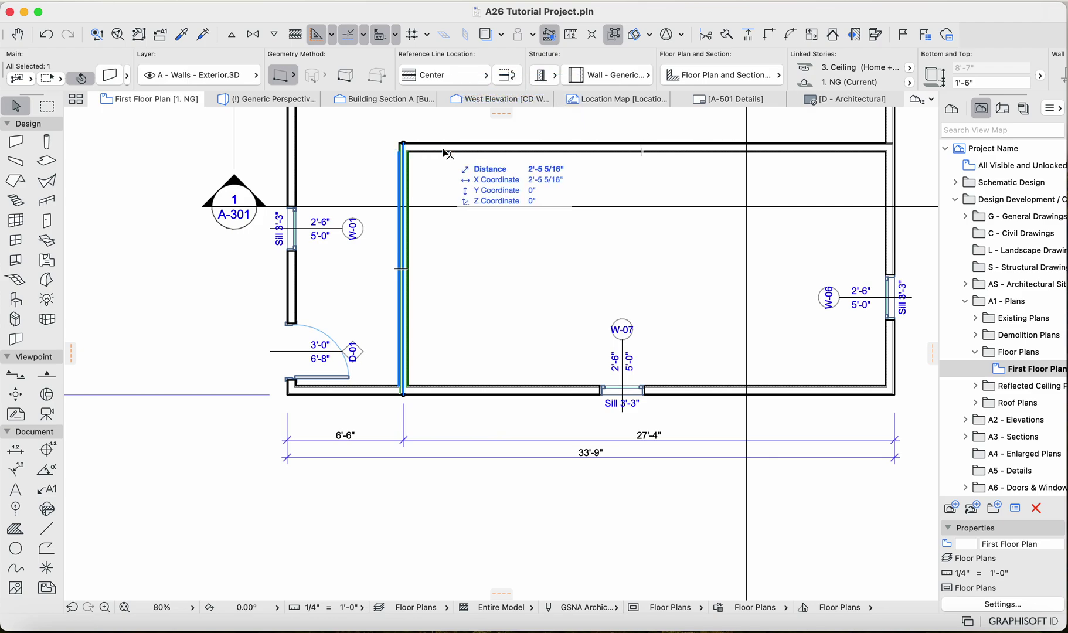
Step: Duplicate the exterior wall's composite Wall - Generic 6" : W01 as a new composite named Wall - Generic Interior 6" : W02 (1)
click(393, 395)
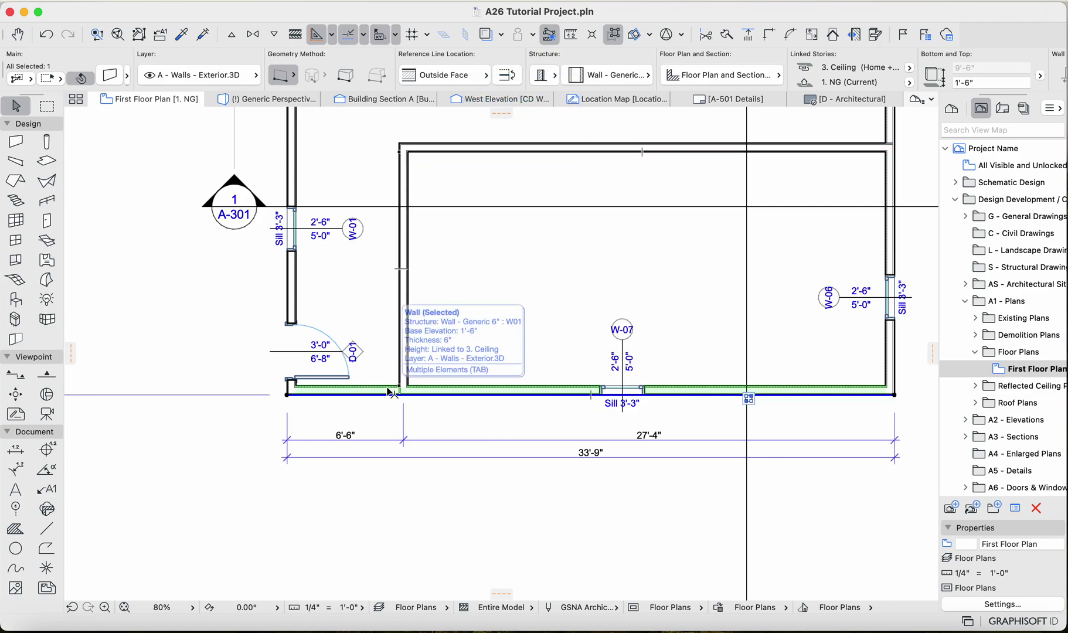
click(287, 1)
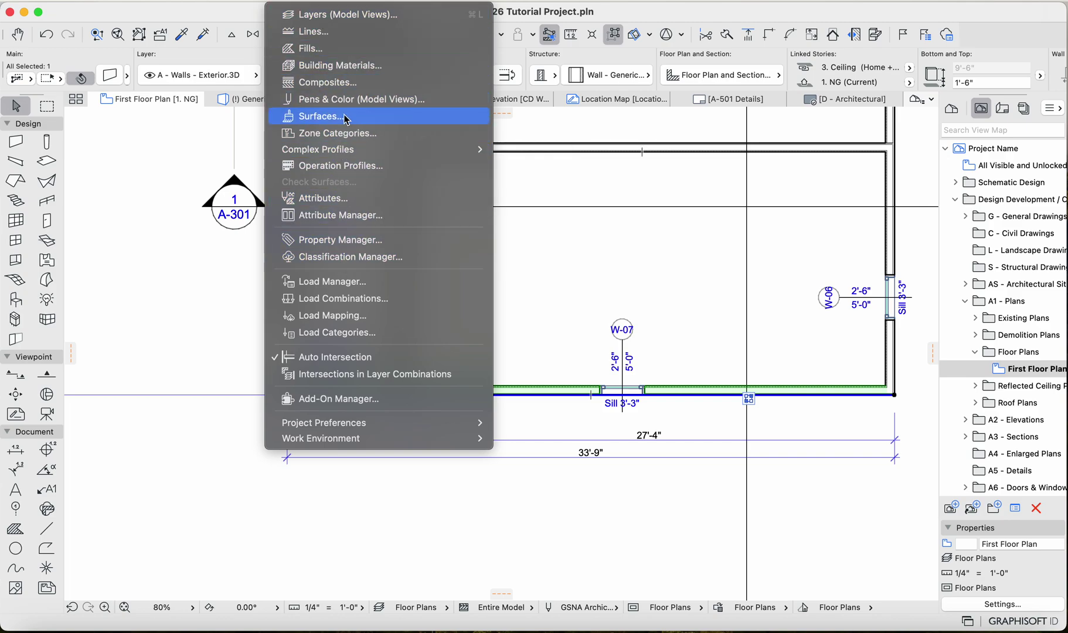
click(328, 82)
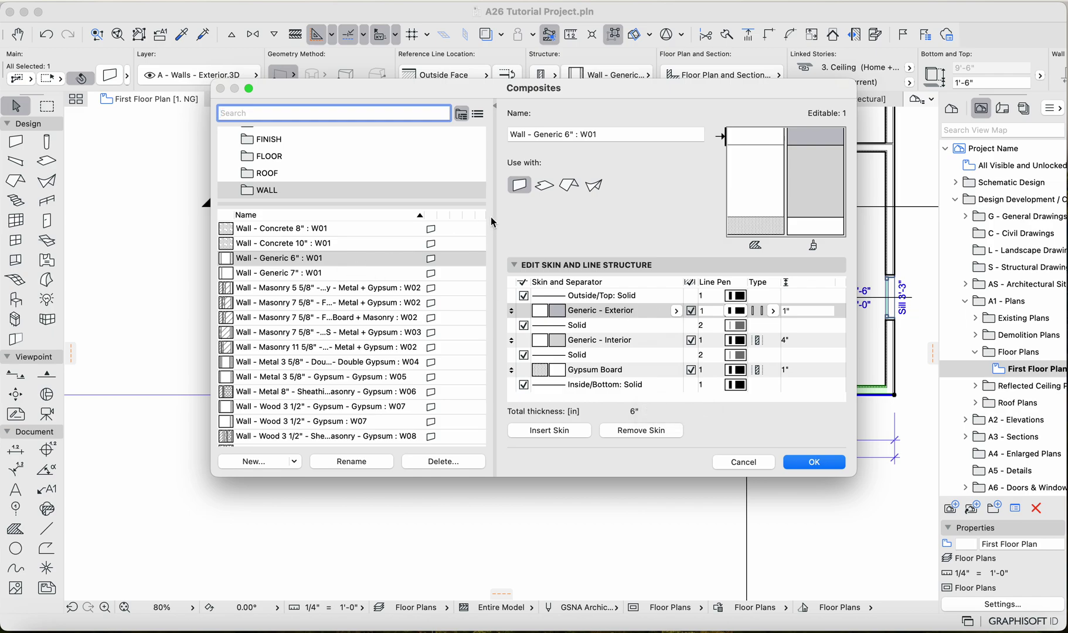
mouse_move(546, 91)
mouse_down()
mouse_move(387, 31)
mouse_move(357, 92)
mouse_move(474, 299)
mouse_move(556, 154)
mouse_move(547, 98)
mouse_up()
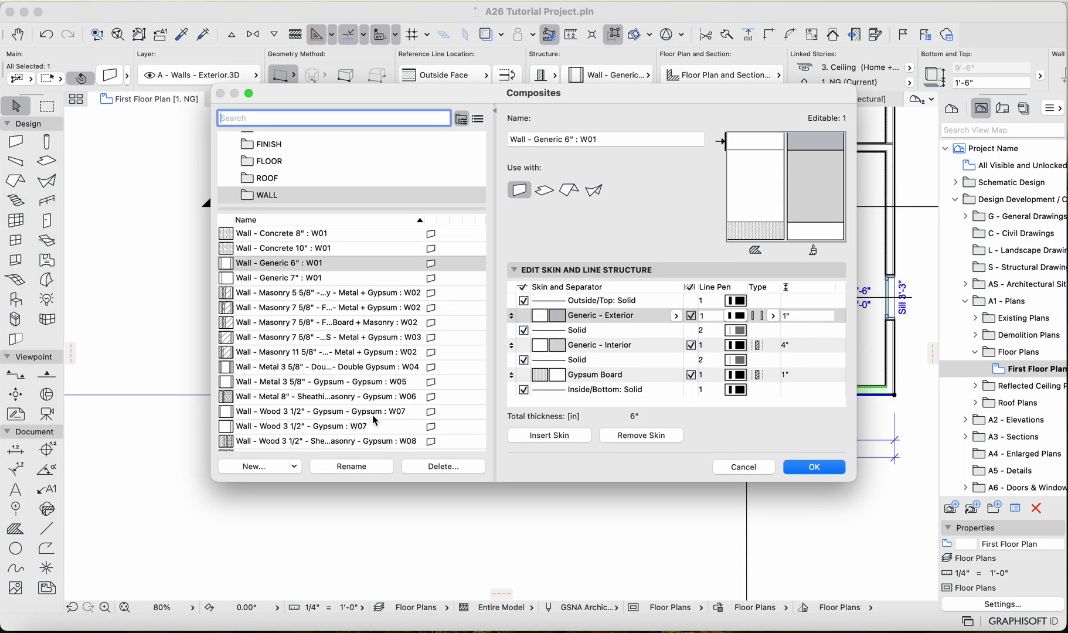
click(294, 466)
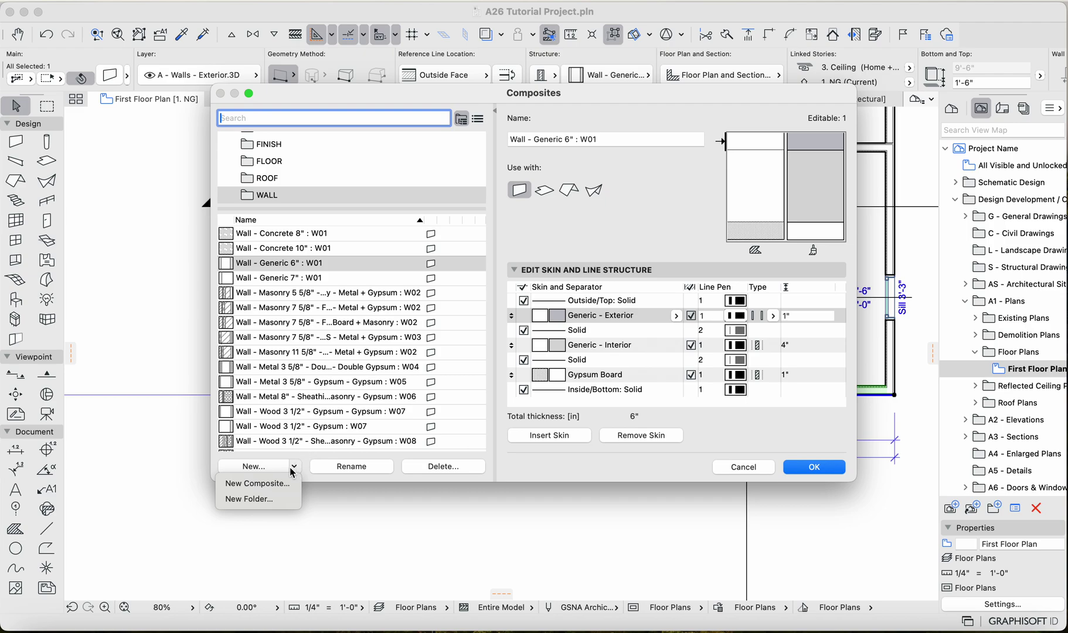
click(273, 484)
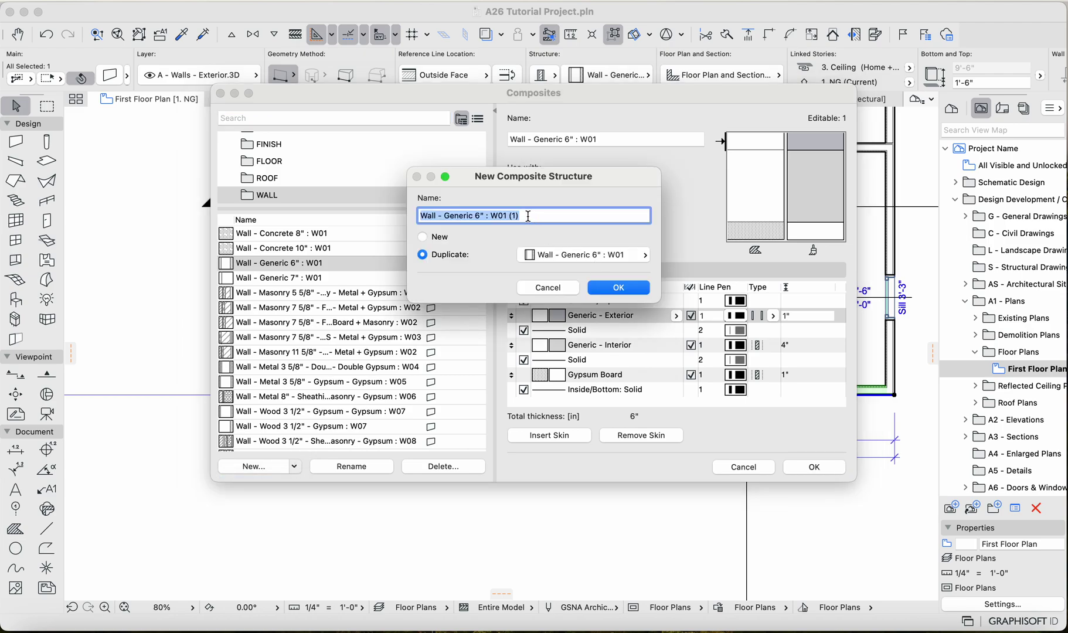
click(474, 216)
text(Ine)
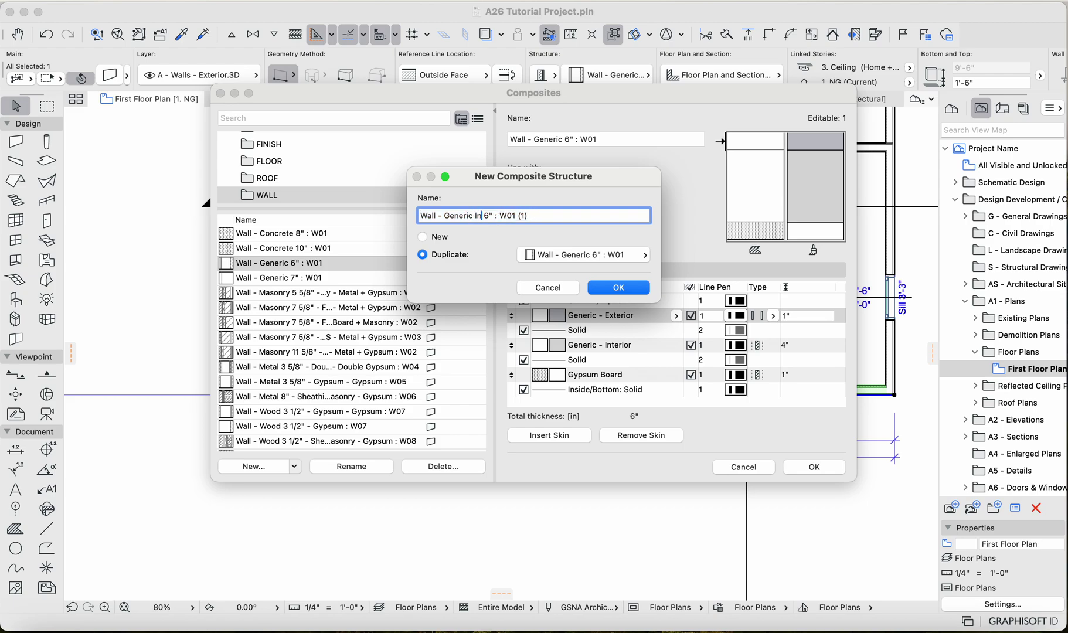
text(erior)
click(535, 217)
key(BackSpace)
text(2)
click(616, 288)
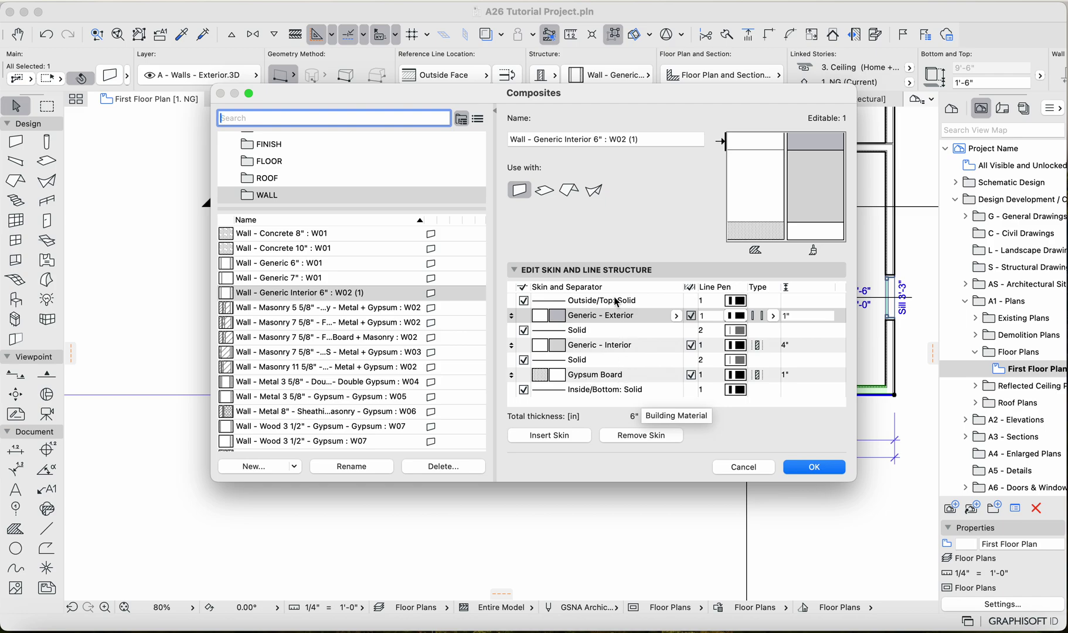
Step: Replace the Generic - Exterior skin of the interior wall composite with Gypsum Board and save the composite
click(675, 316)
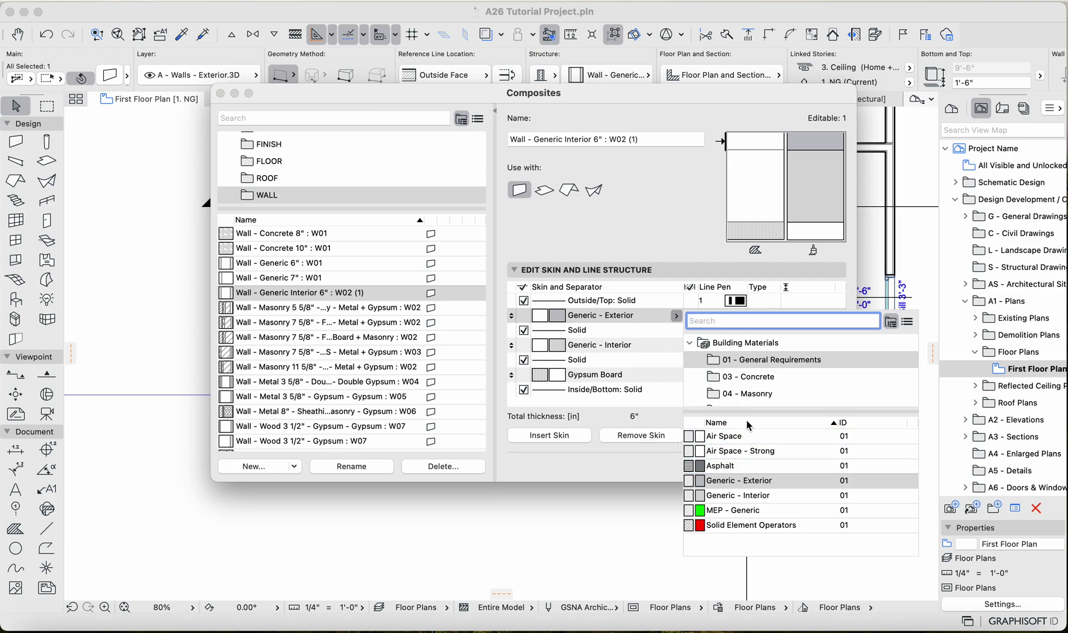
text(gyp)
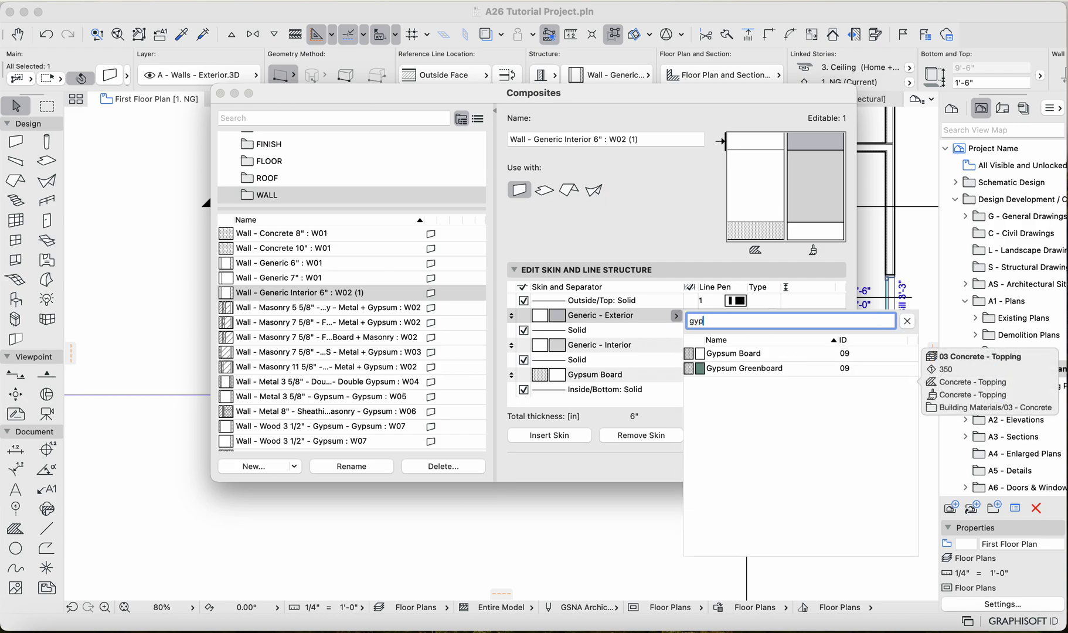
click(770, 356)
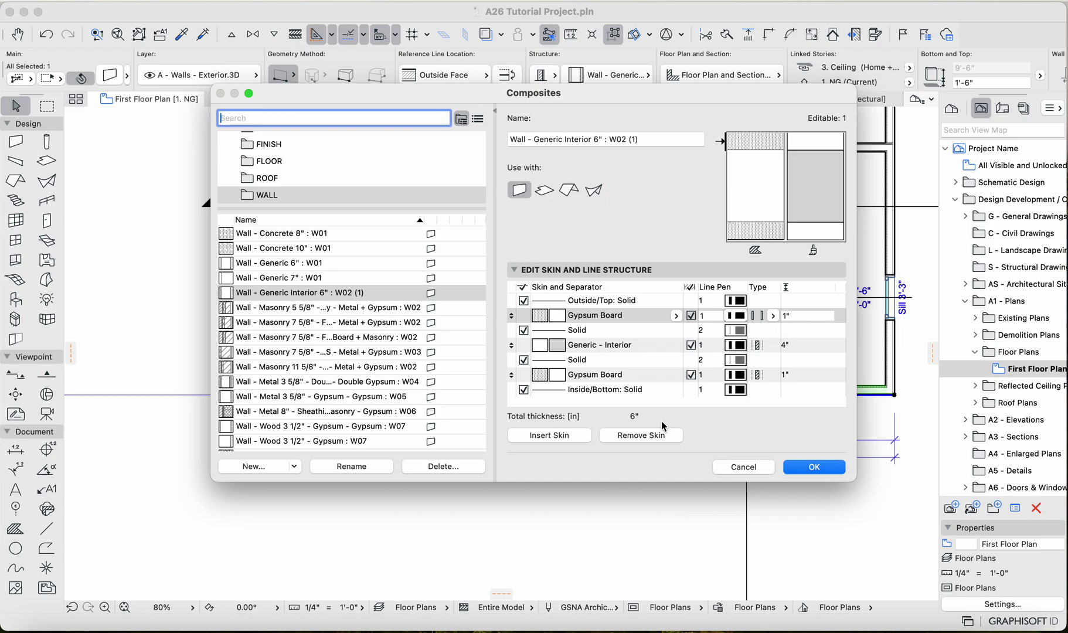
click(815, 467)
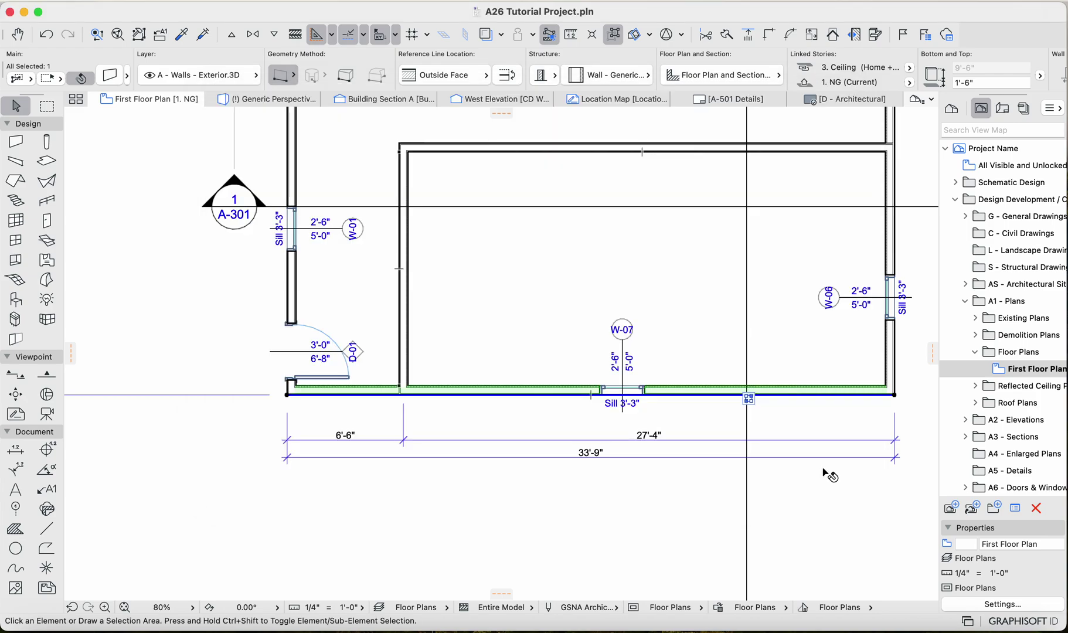
click(424, 374)
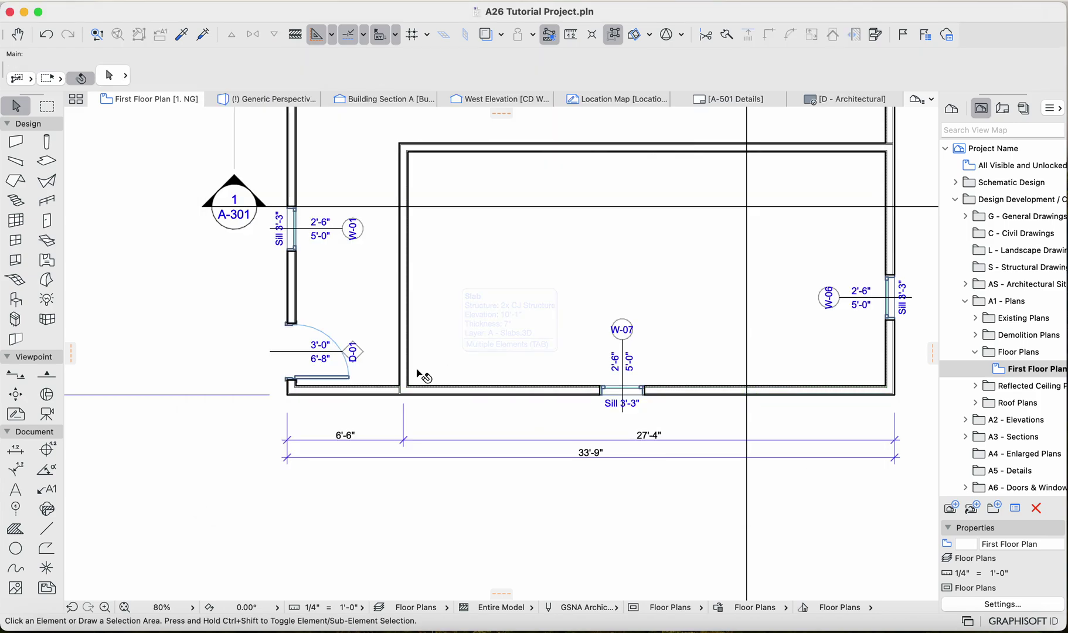
Step: Assign the composite Wall - Generic Interior 6" : W02 (1) to both interior walls, the vertical and the horizontal one
scroll(424, 374, up, 1)
click(404, 333)
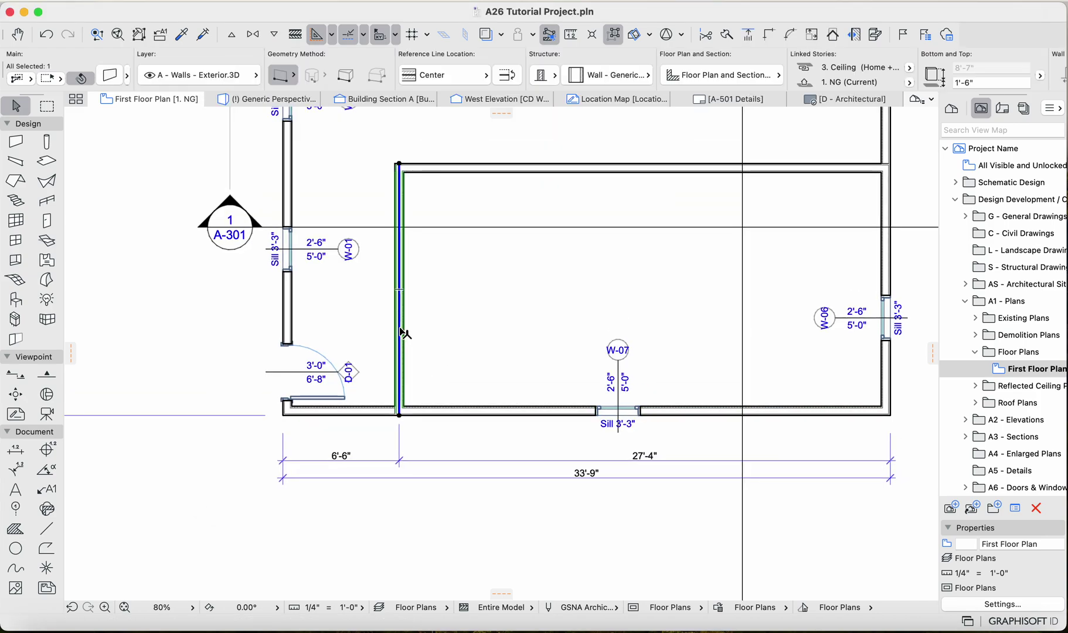
shift+click(438, 173)
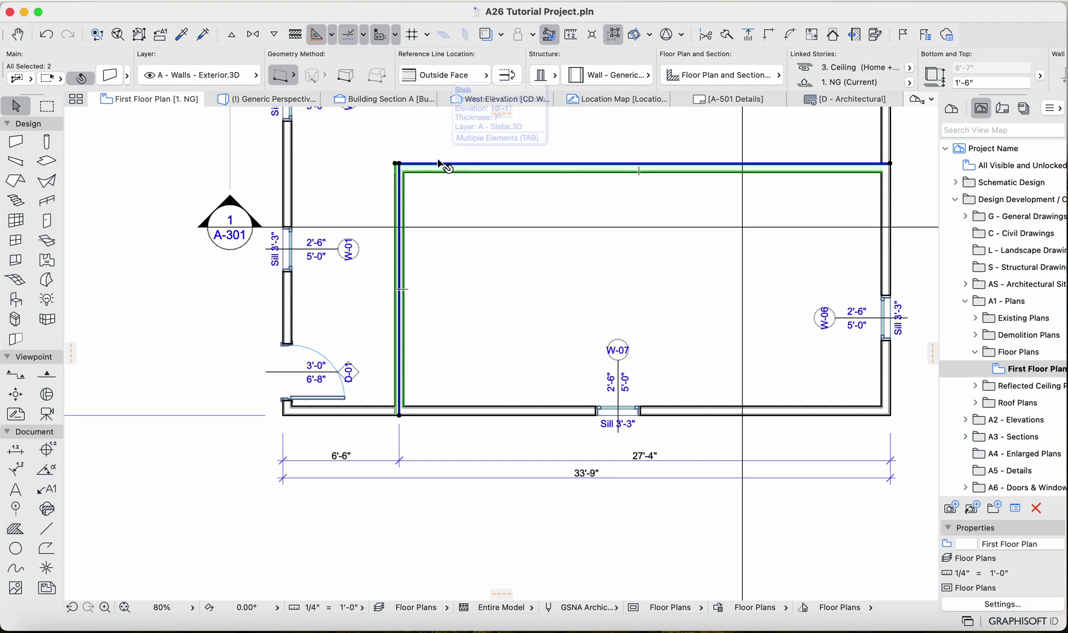
scroll(440, 165, up, 3)
scroll(441, 166, down, 5)
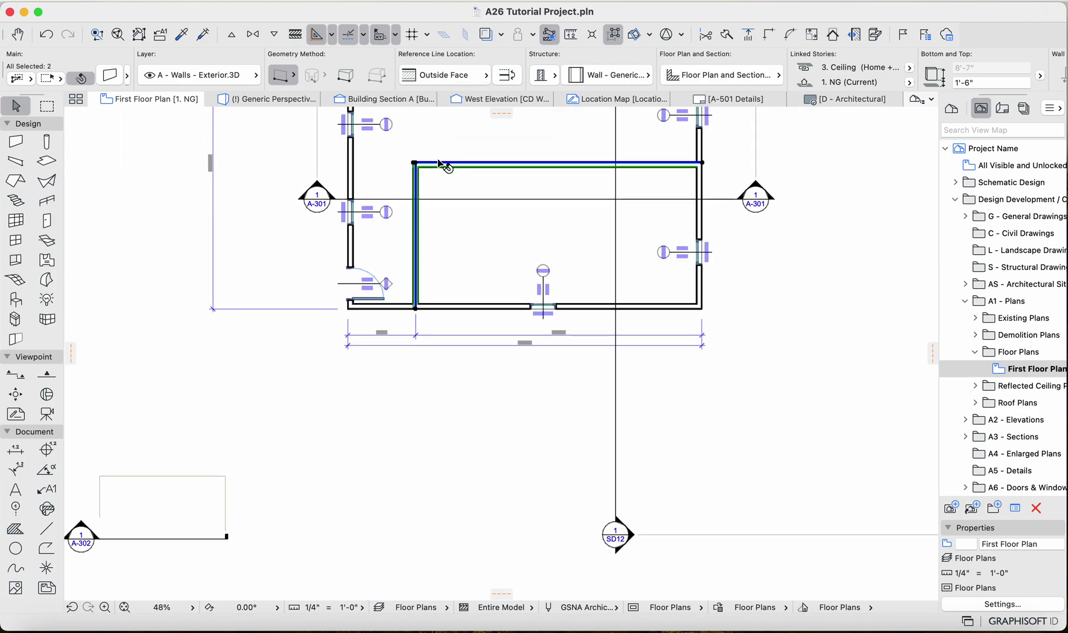
scroll(440, 166, up, 4)
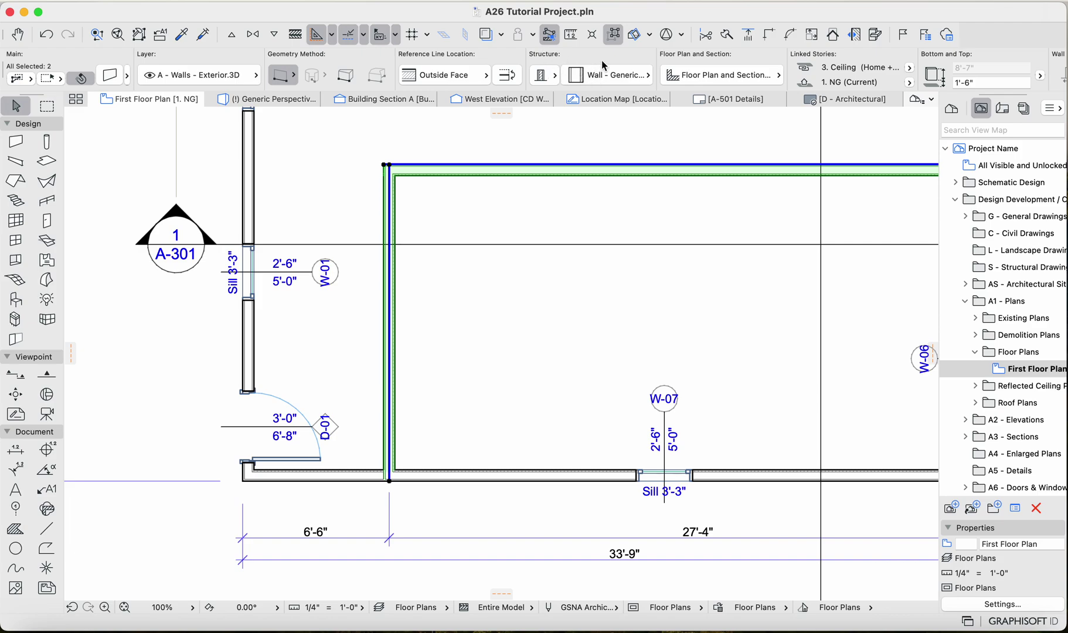
click(625, 82)
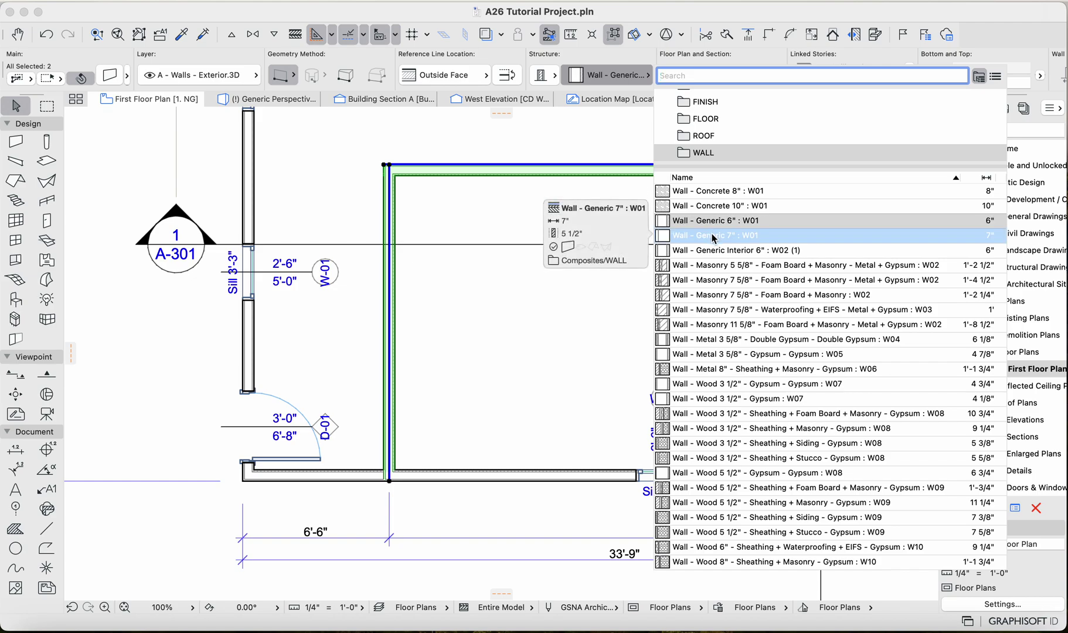
click(818, 252)
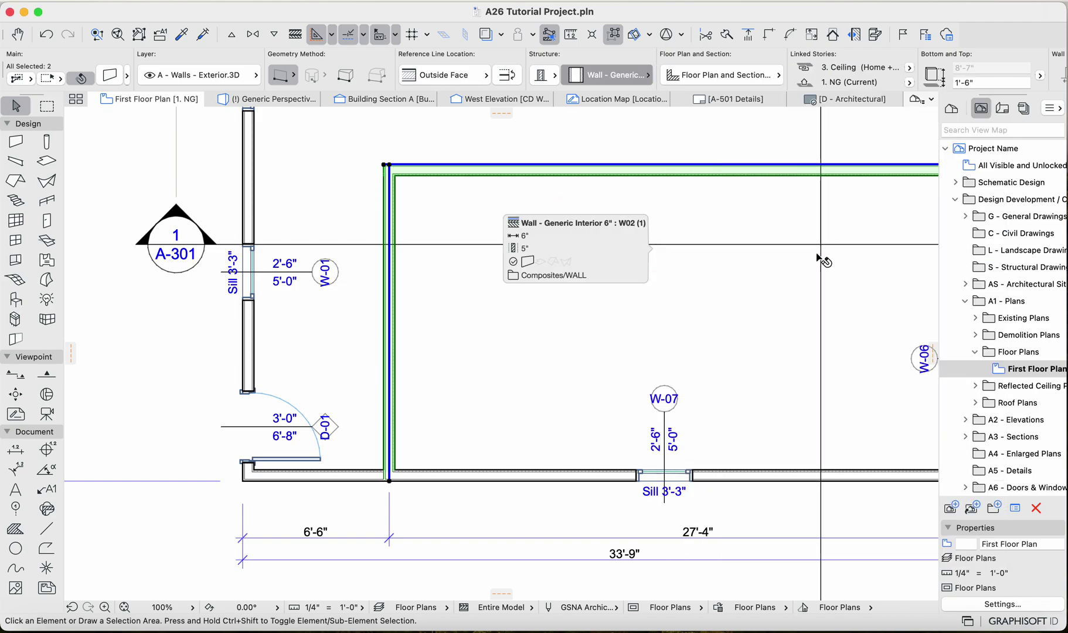
click(501, 413)
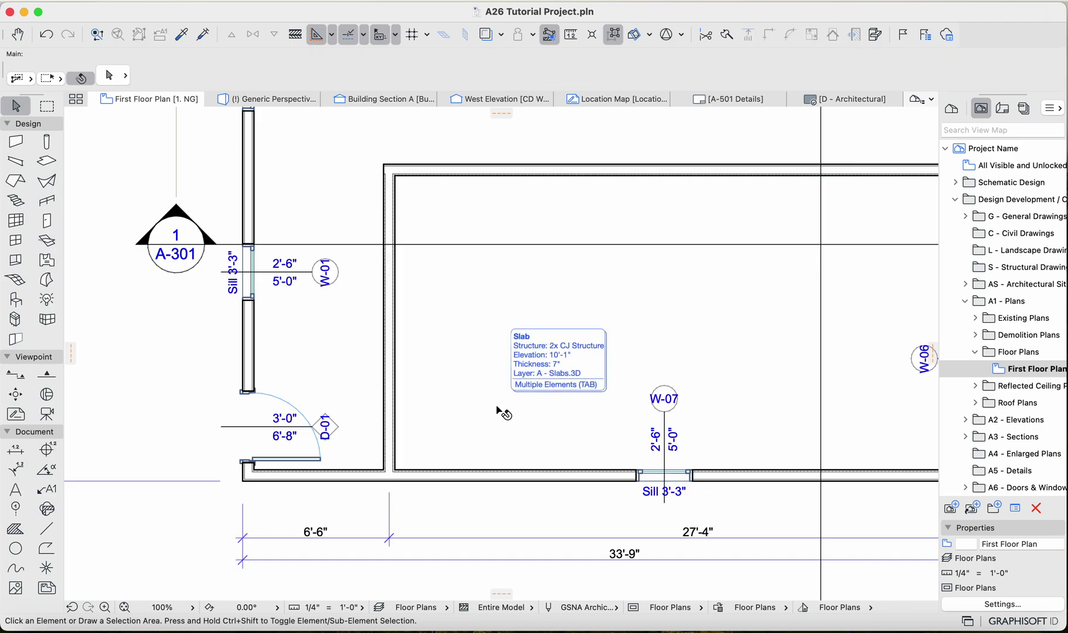
Step: Examine the junctions where the two interior walls meet the exterior walls near door D-01 and between windows W-05 and W-06
scroll(410, 468, up, 5)
scroll(339, 478, up, 5)
scroll(355, 481, down, 7)
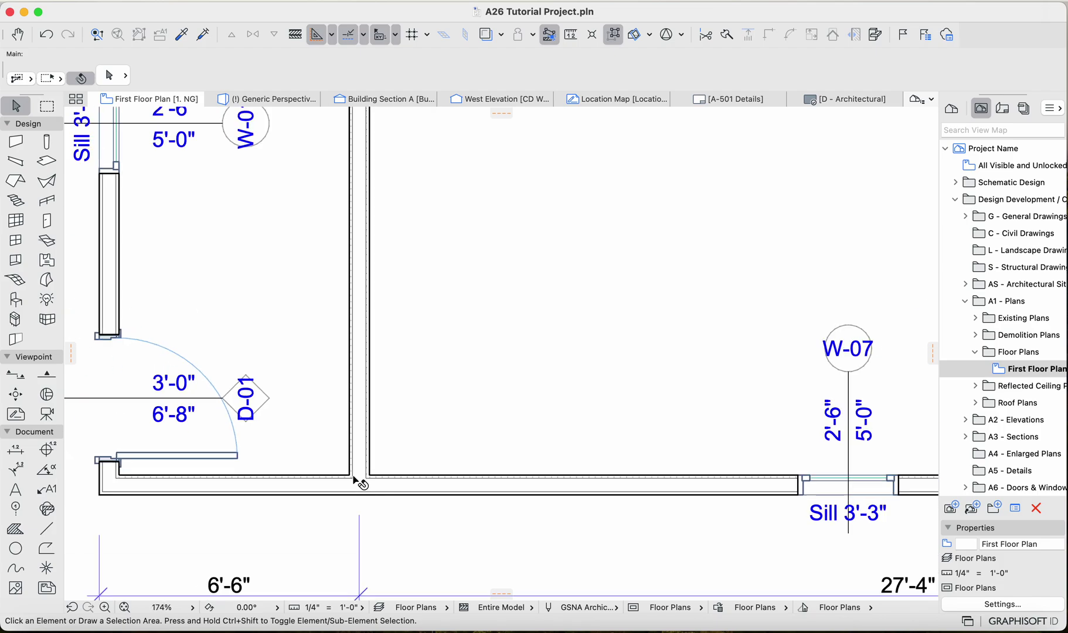
scroll(356, 481, down, 4)
scroll(355, 482, right, 5)
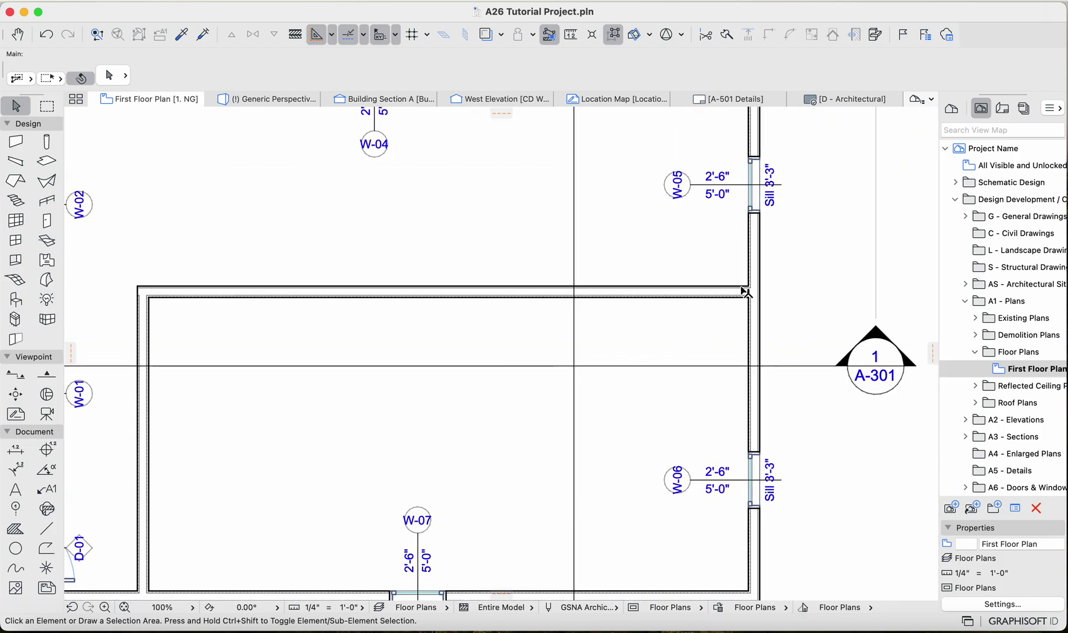
scroll(737, 296, up, 6)
click(729, 300)
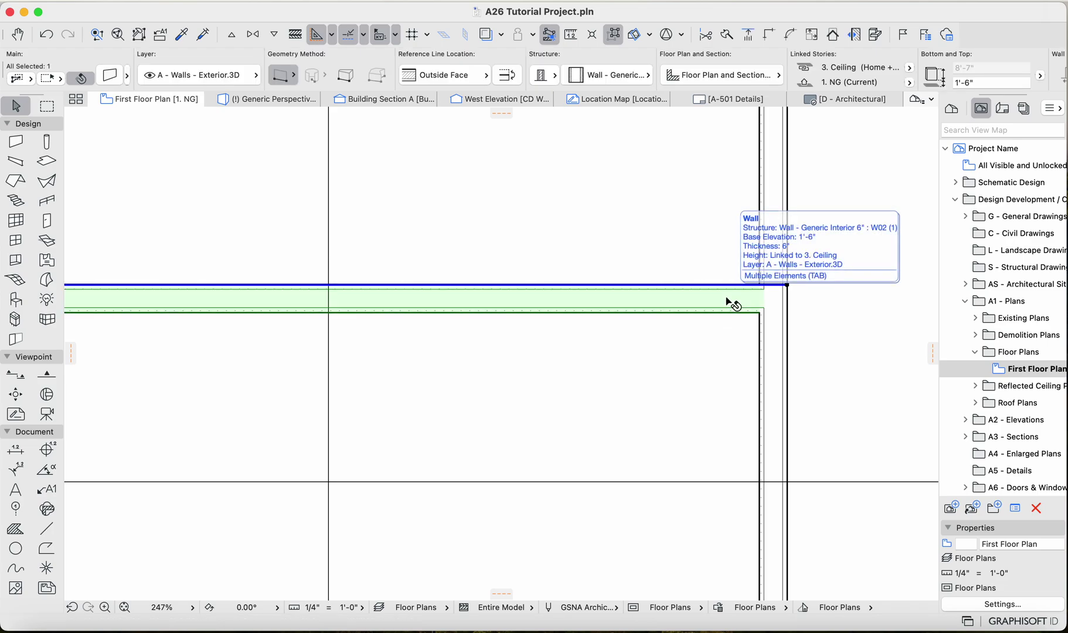
scroll(730, 302, down, 9)
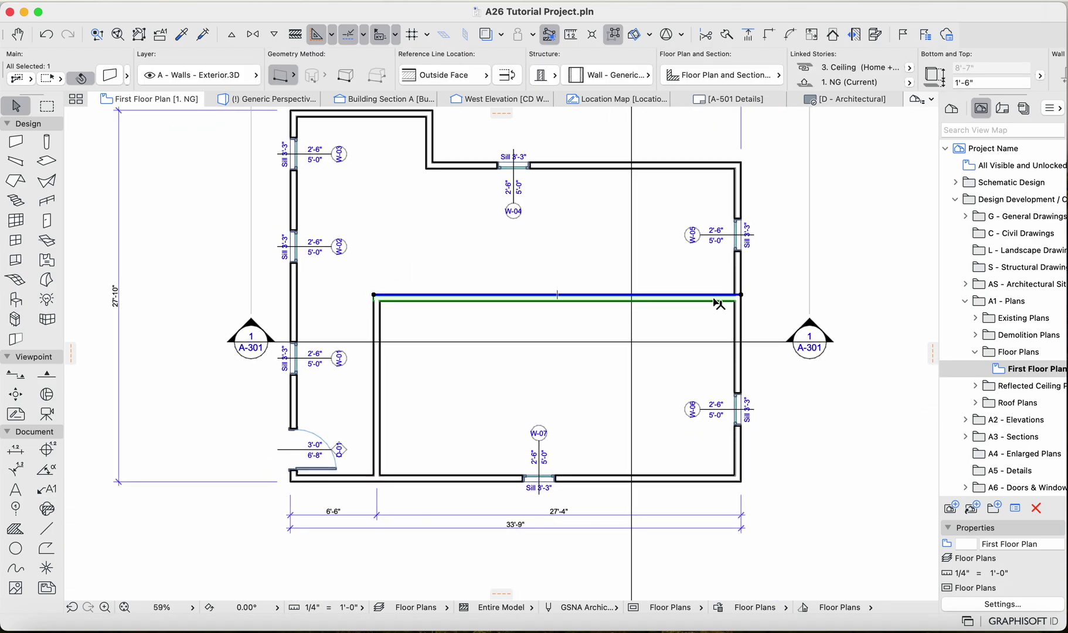
Step: Examine the corner where the two interior walls meet and compare the position of their reference lines and skins
scroll(369, 297, up, 5)
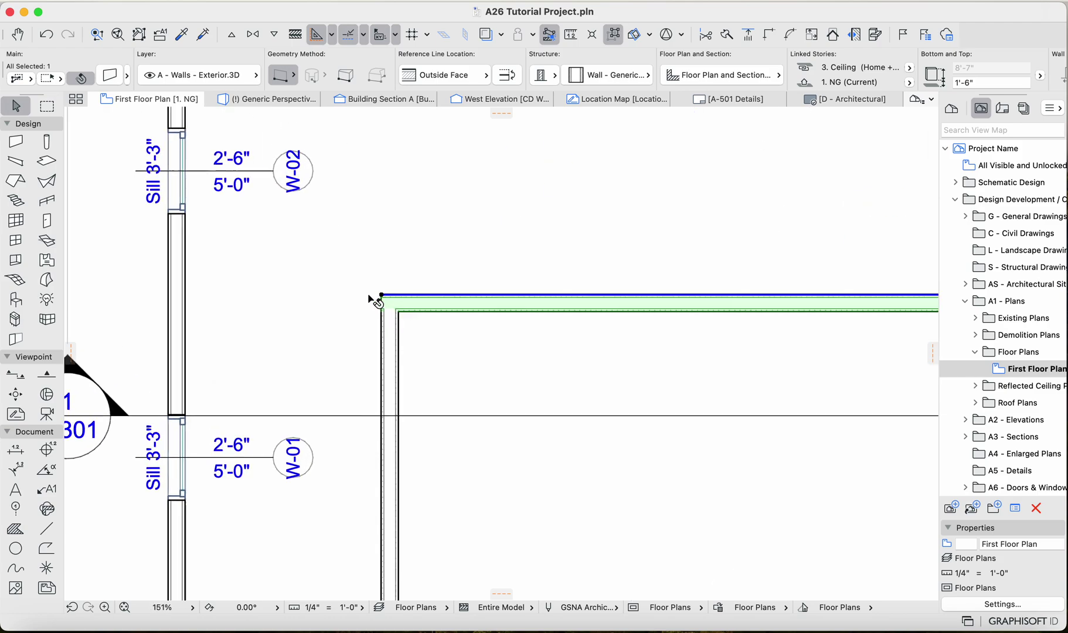
scroll(453, 293, down, 2)
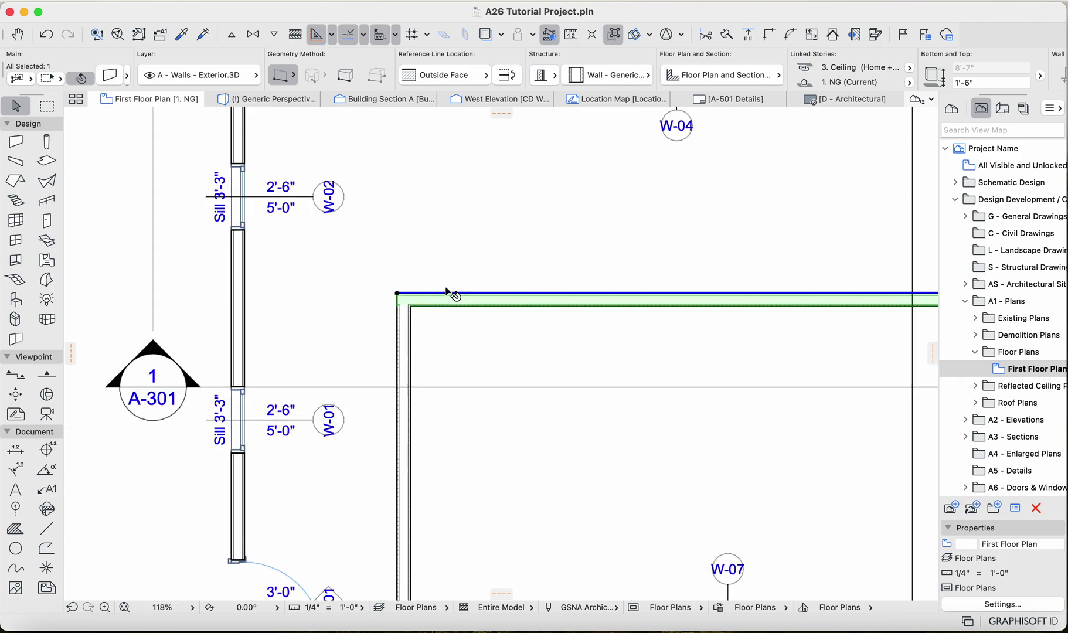
click(410, 345)
scroll(410, 346, down, 5)
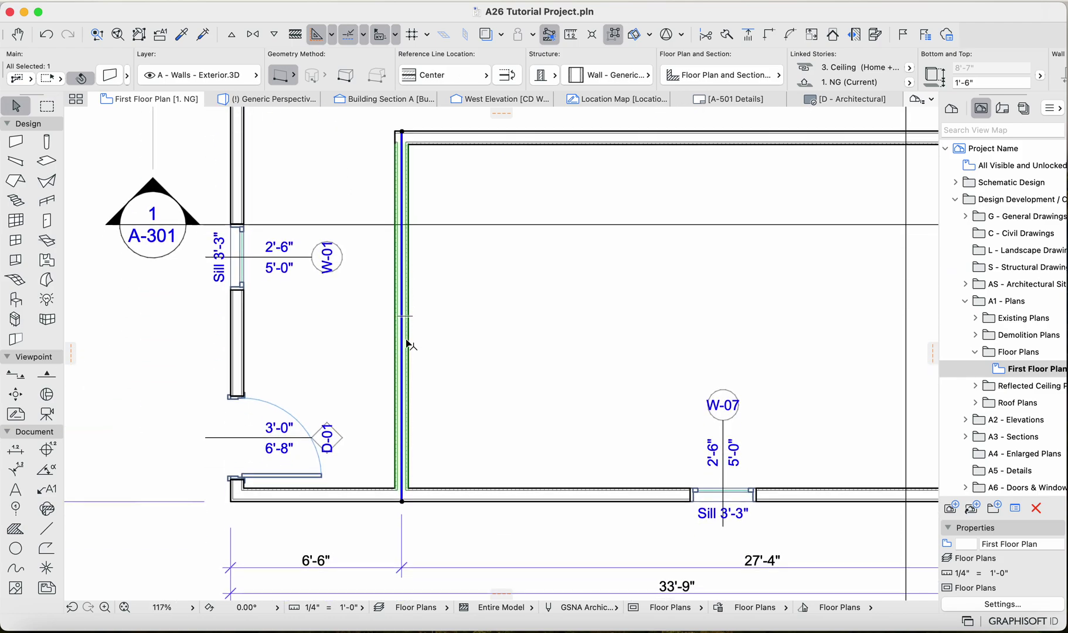
scroll(408, 345, down, 3)
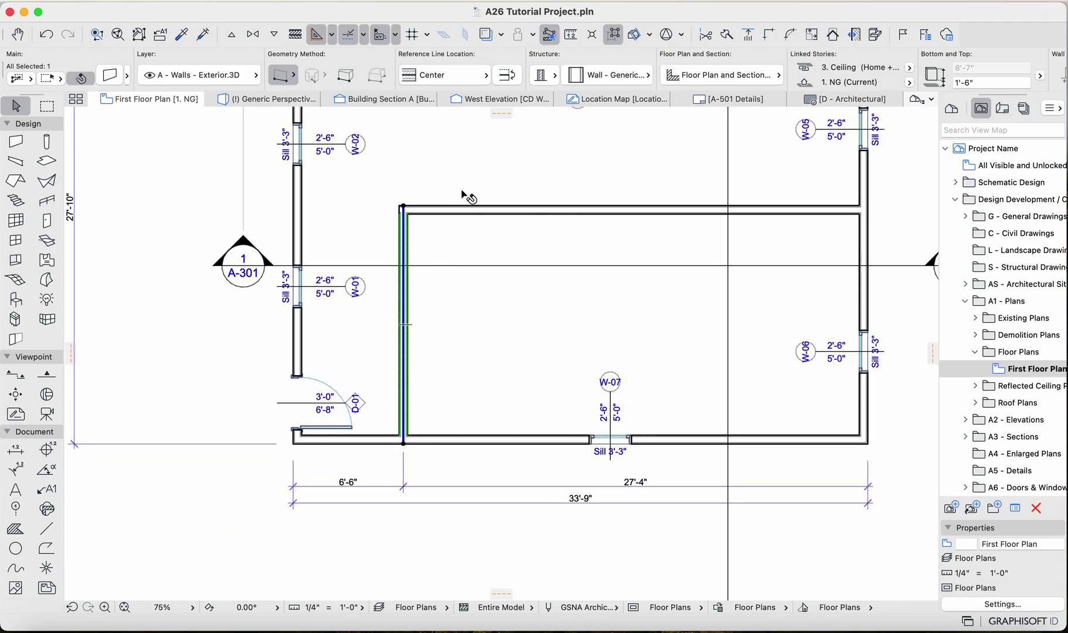
scroll(404, 209, up, 8)
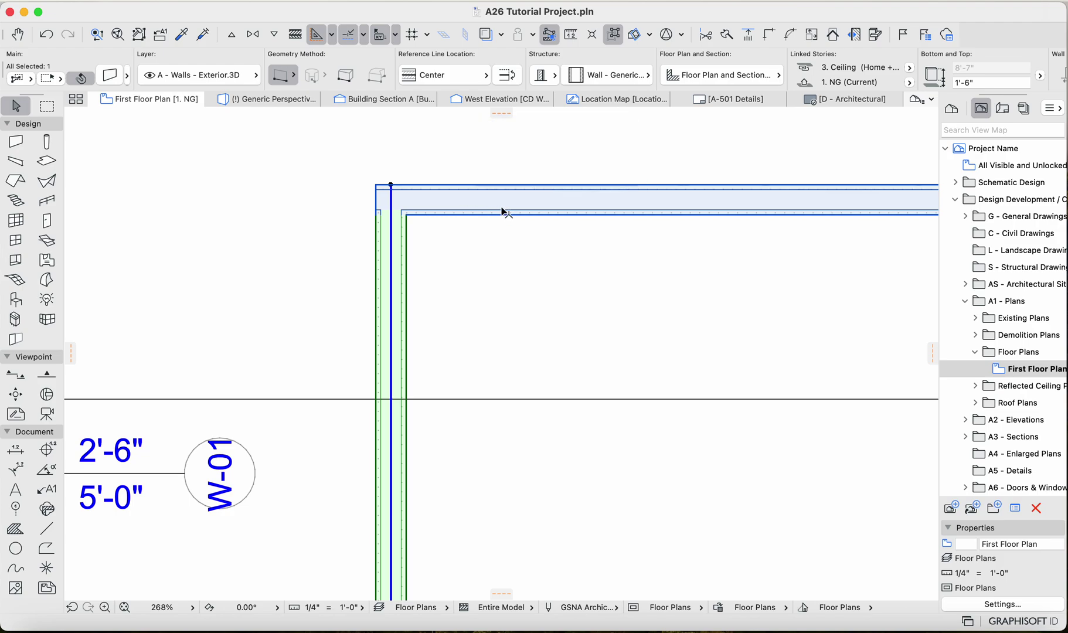
scroll(400, 208, up, 6)
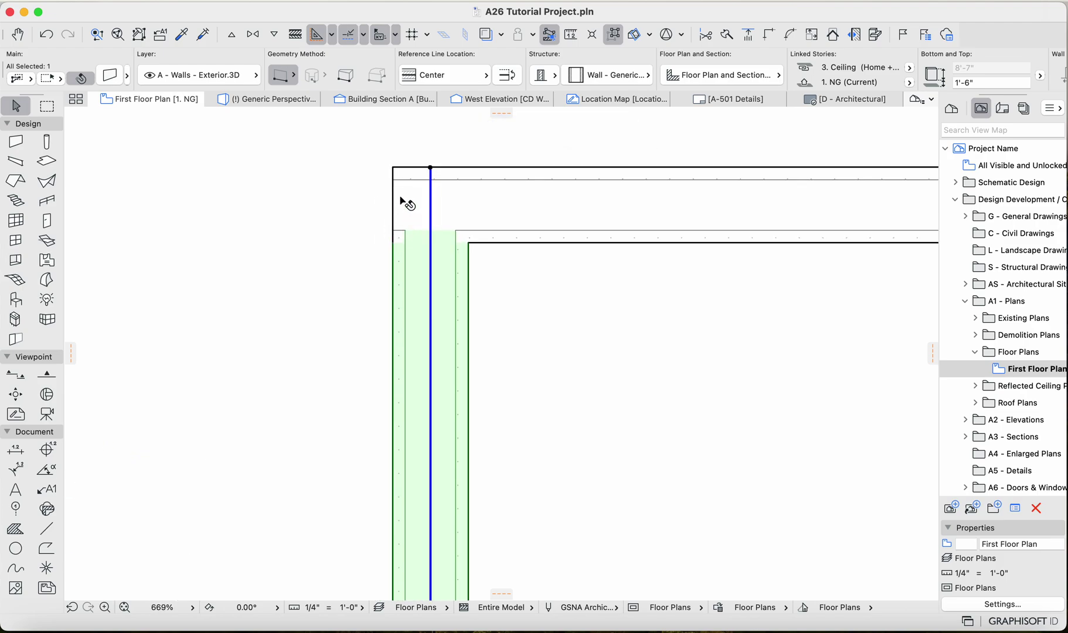
scroll(391, 230, down, 5)
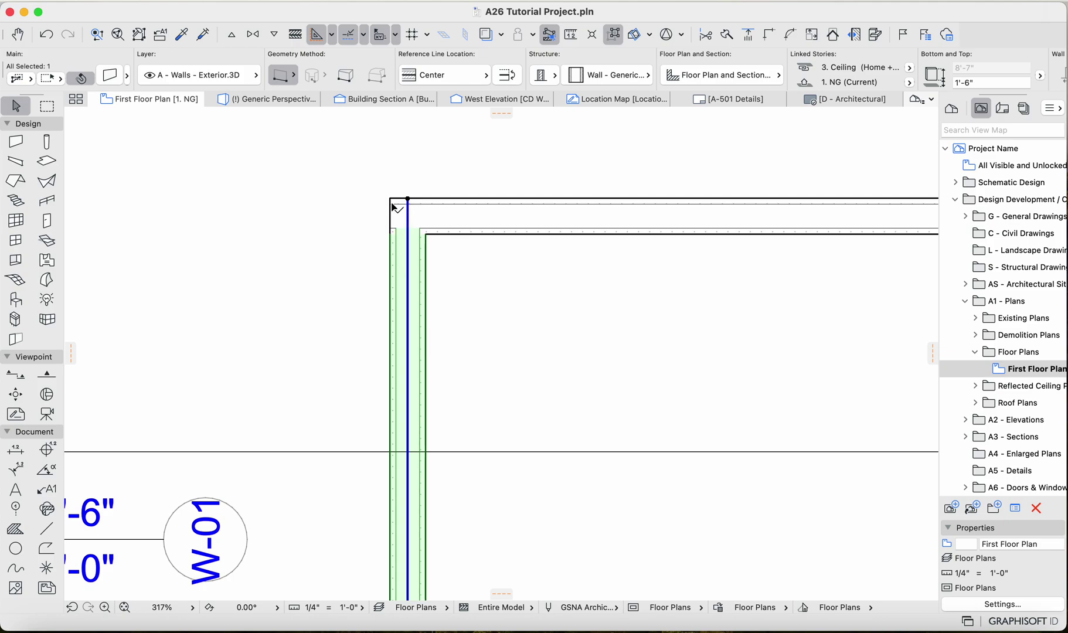
scroll(394, 239, up, 5)
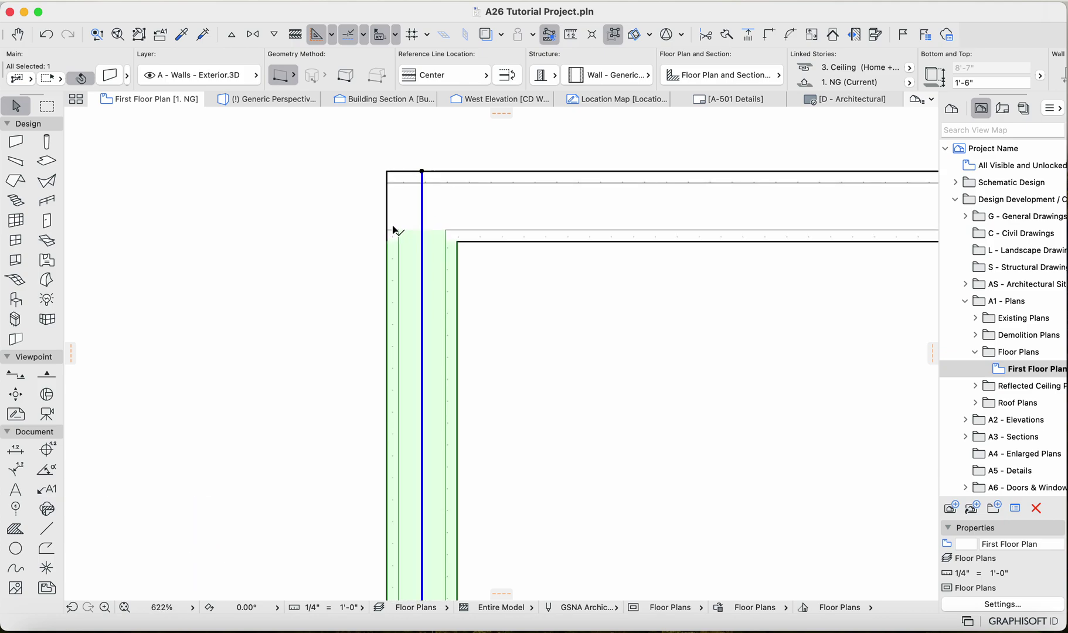
scroll(399, 187, down, 3)
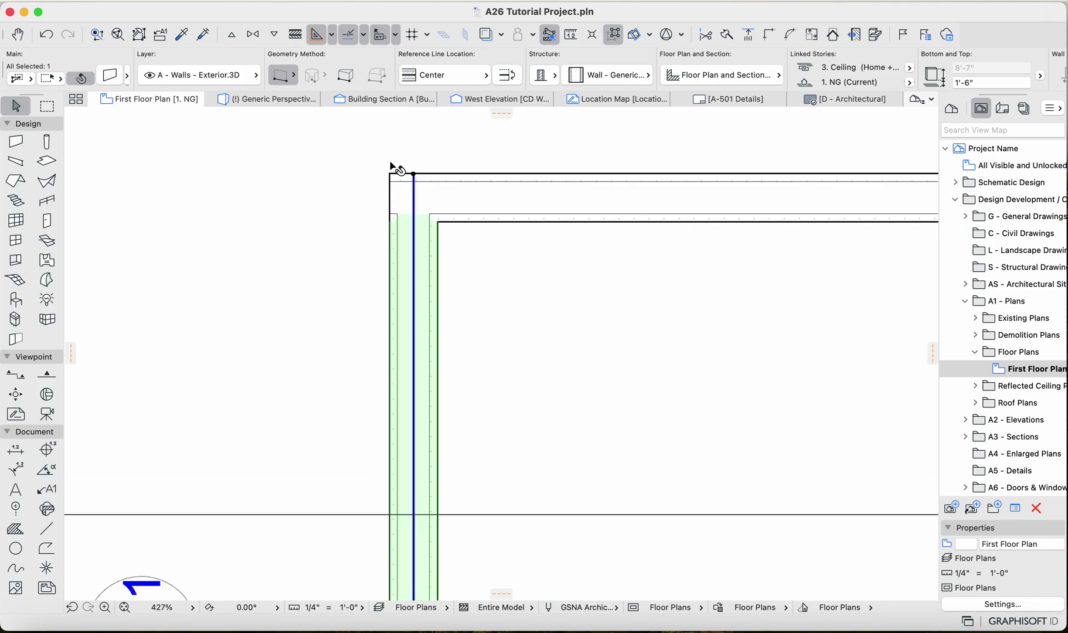
scroll(398, 191, down, 6)
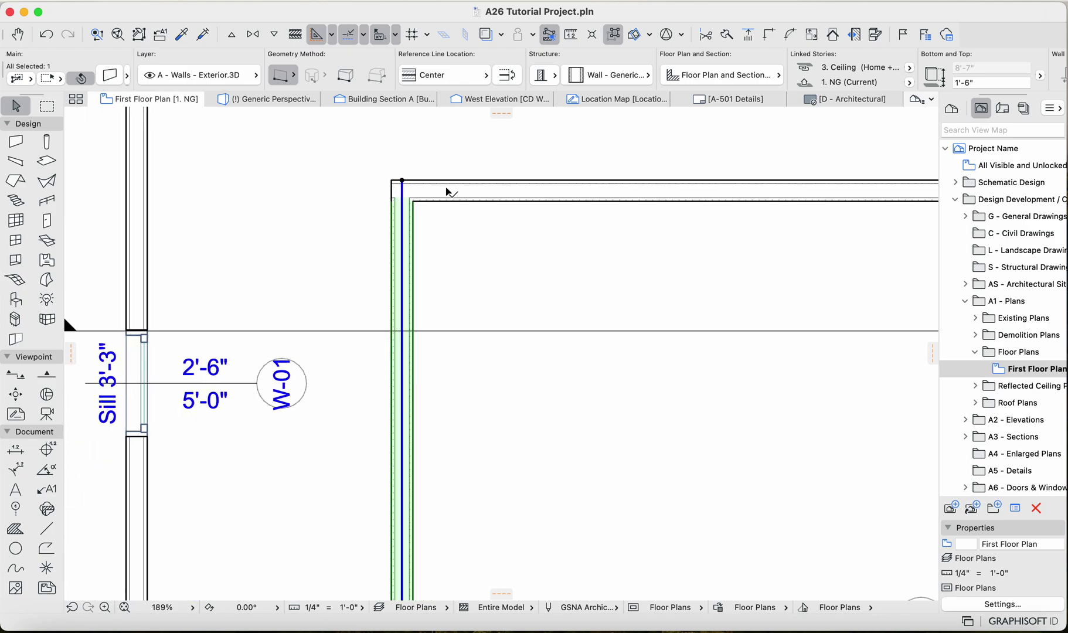
scroll(460, 196, down, 5)
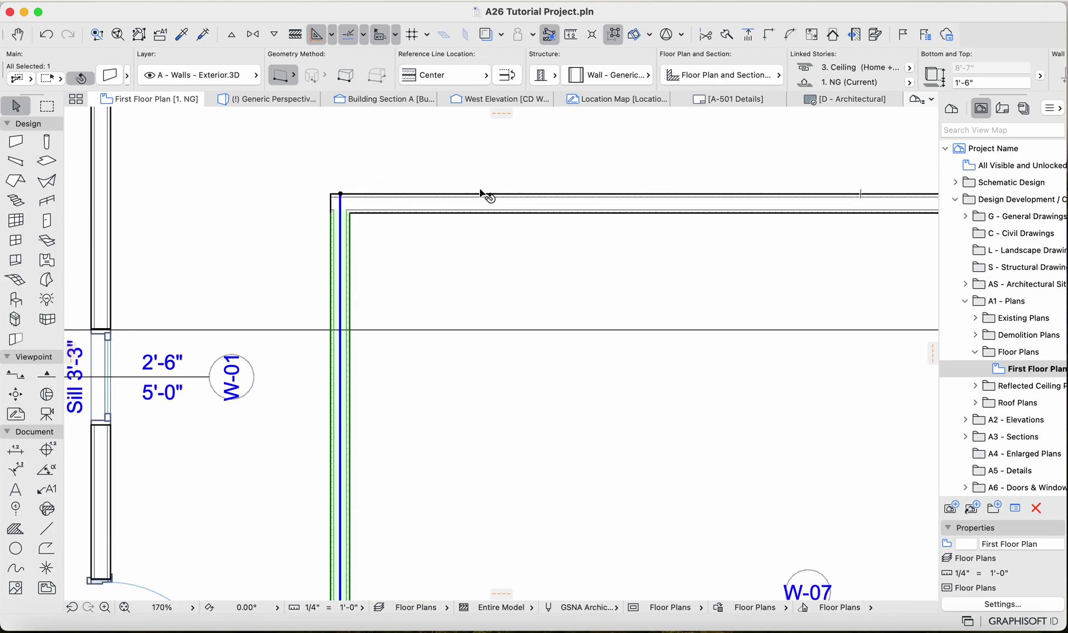
Step: Set the reference line location of the horizontal interior wall to Center
click(659, 200)
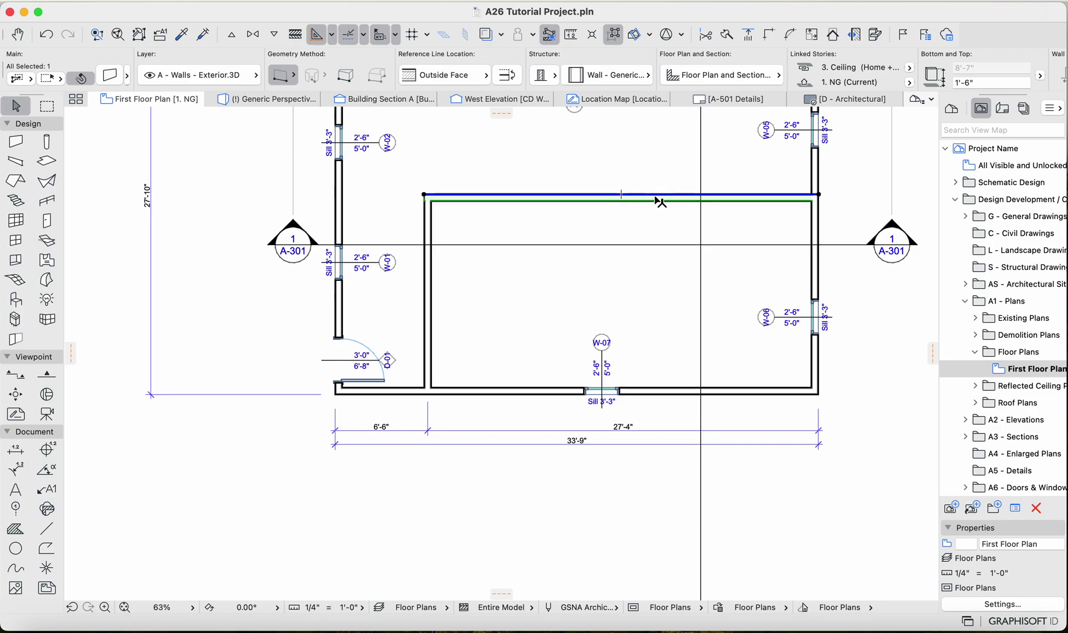
scroll(658, 201, up, 2)
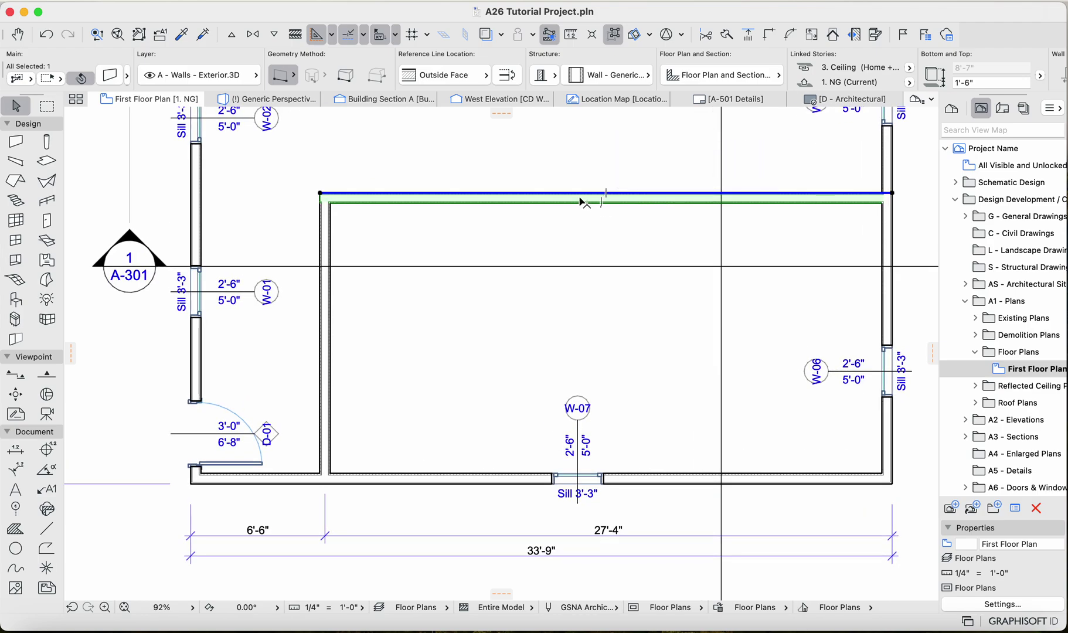
click(474, 75)
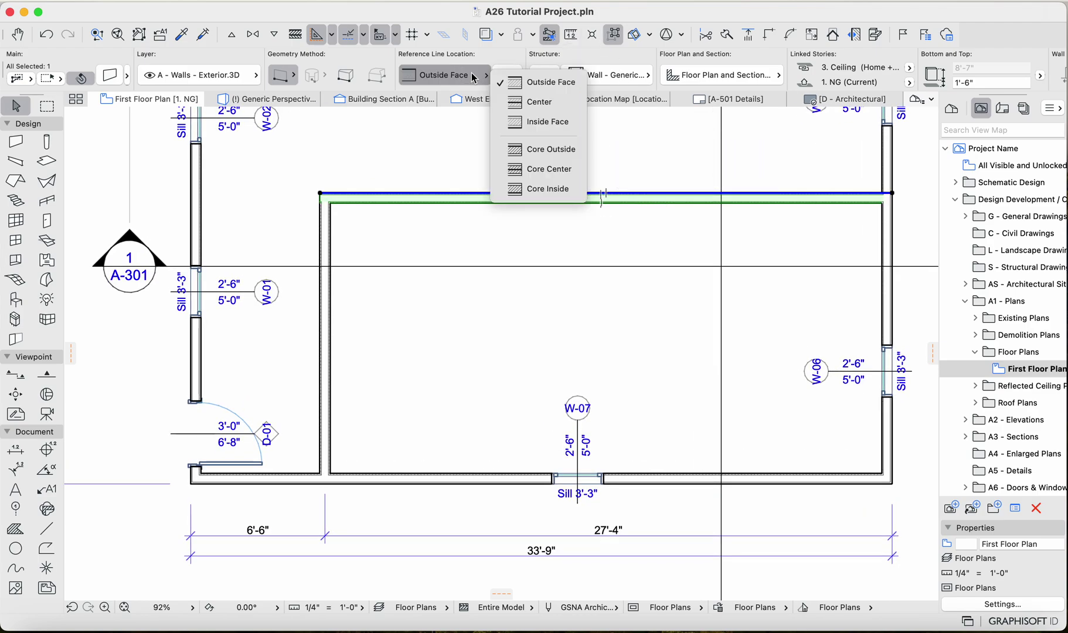
click(515, 103)
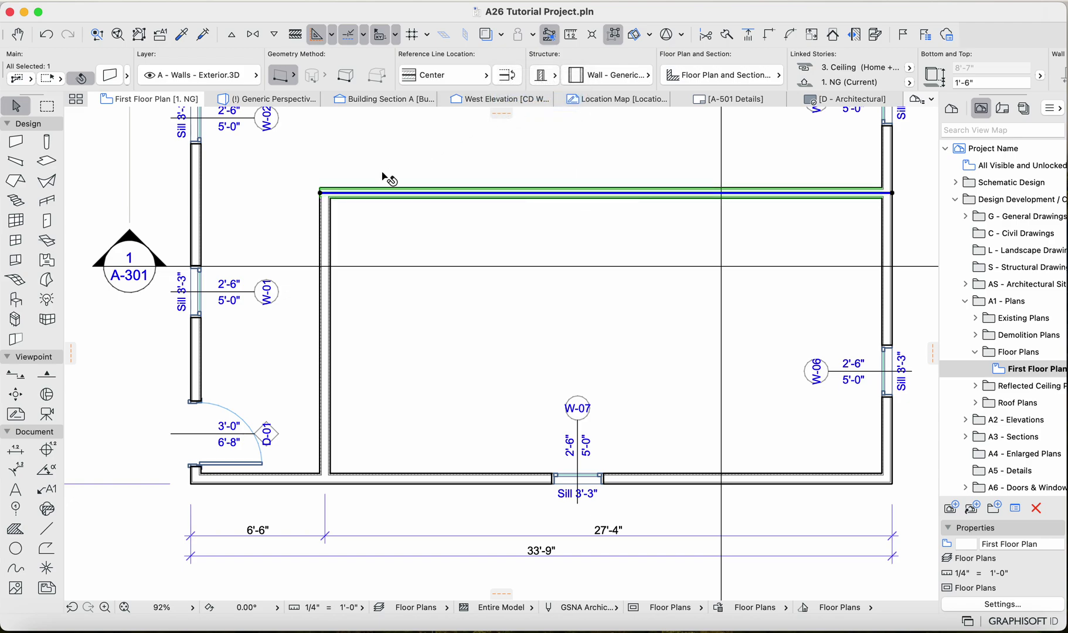
Step: Move the corner endpoint of the horizontal interior wall's reference line onto the centre line of the vertical interior wall
scroll(349, 196, up, 5)
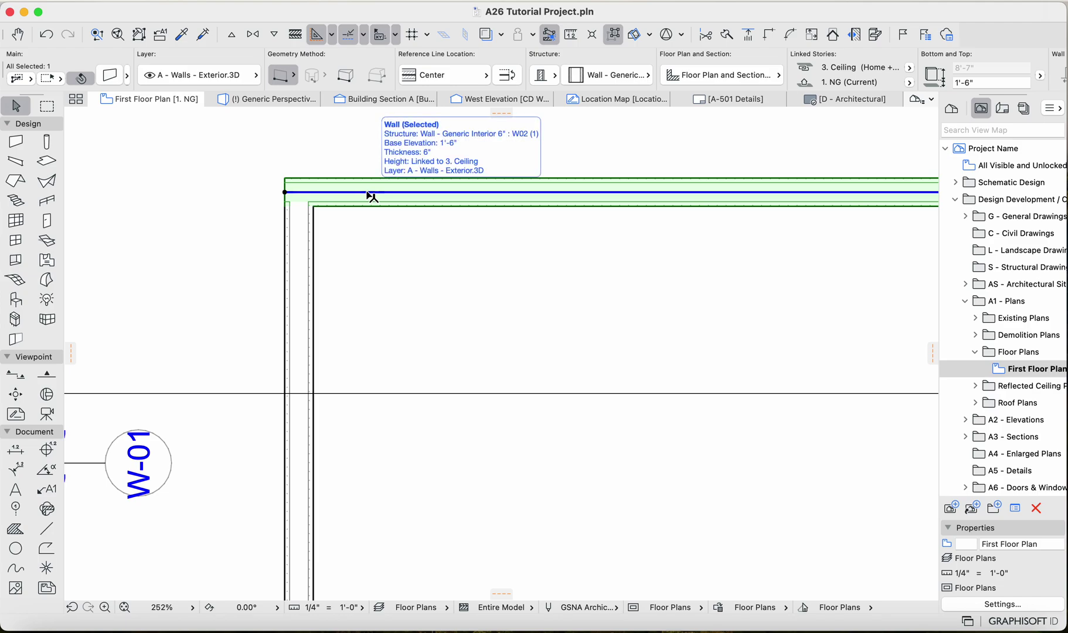
scroll(484, 239, down, 3)
key(Escape)
click(392, 212)
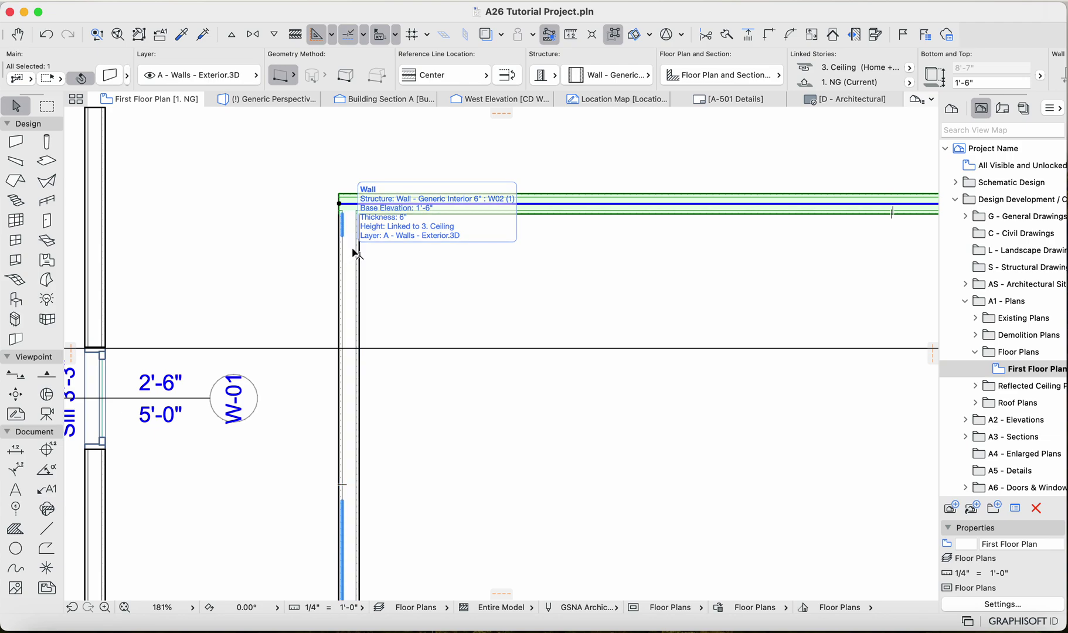
scroll(352, 249, up, 2)
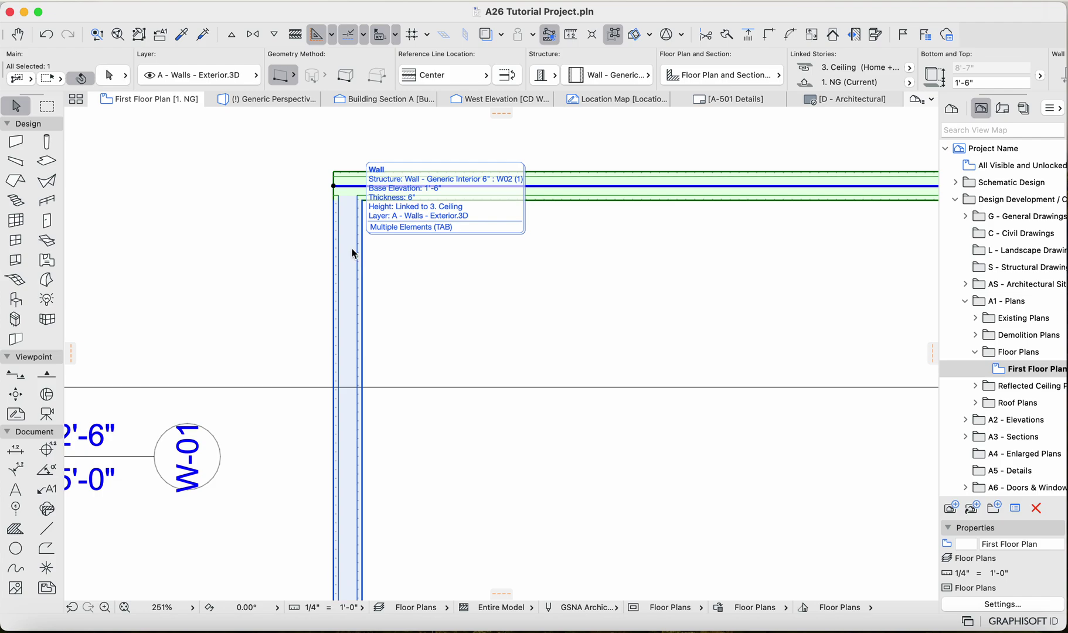
scroll(353, 195, up, 6)
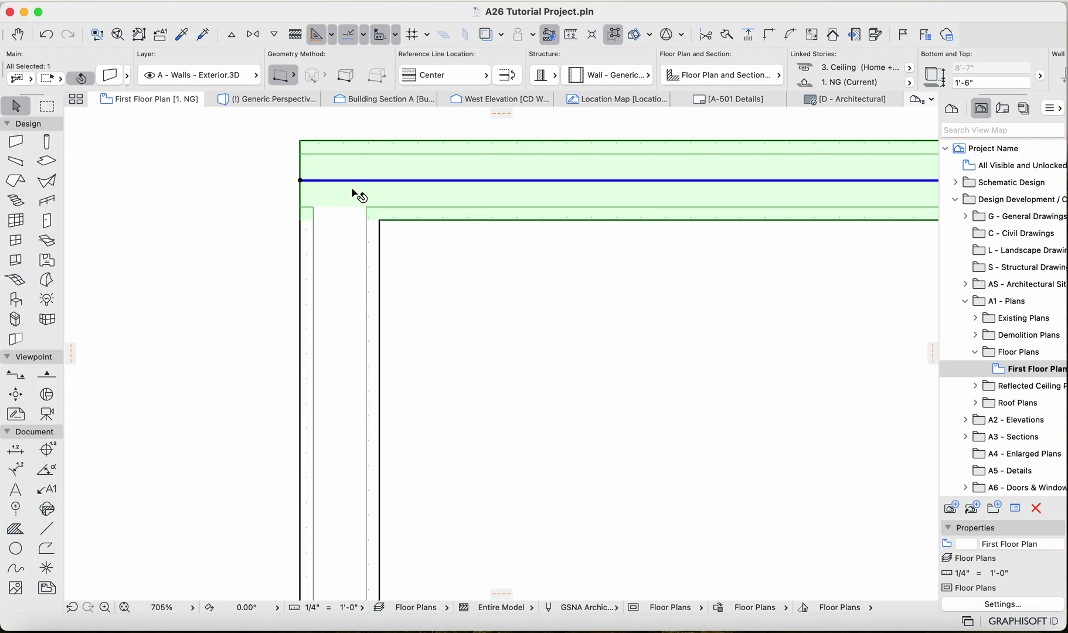
key(Escape)
click(405, 197)
click(301, 181)
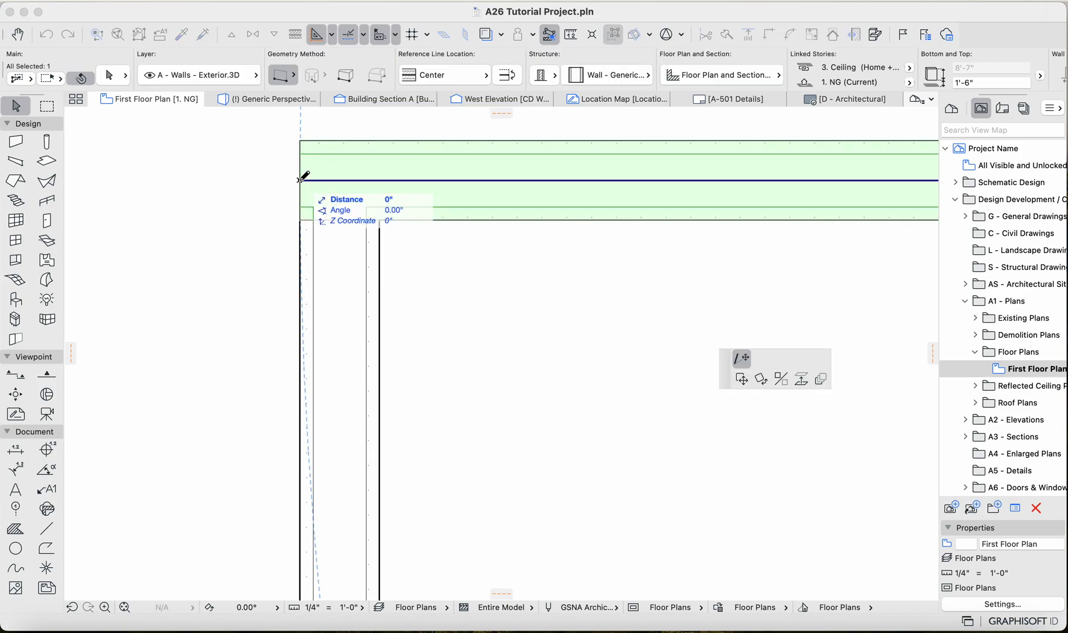
click(344, 179)
key(Escape)
Step: Intersect the vertical and horizontal interior walls so their skins join cleanly at the shared corner
click(346, 272)
scroll(446, 190, down, 5)
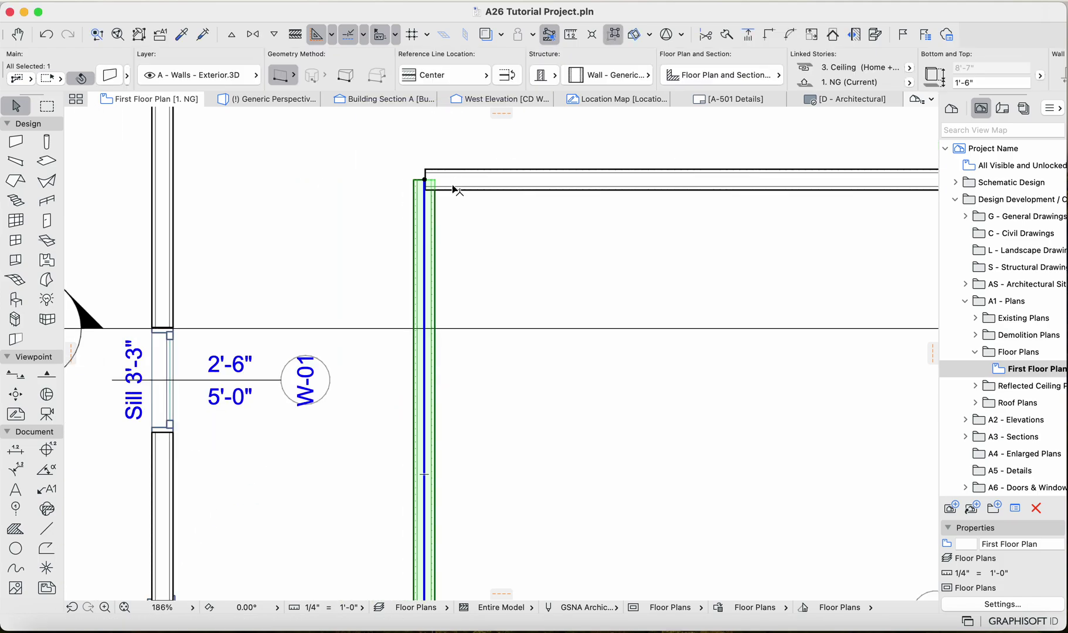
shift+click(458, 189)
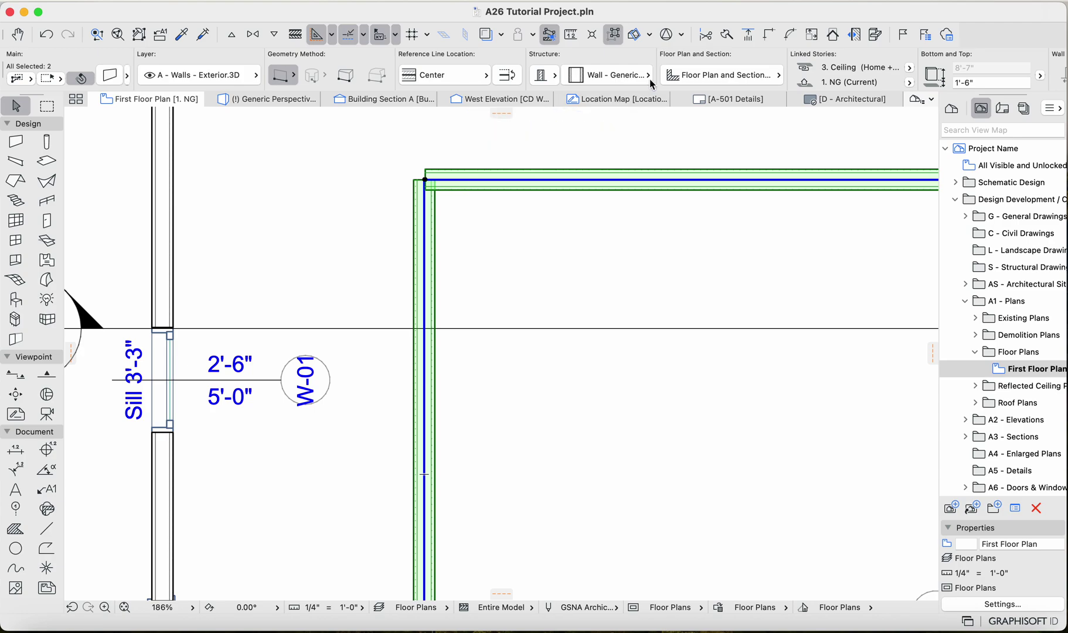
click(771, 36)
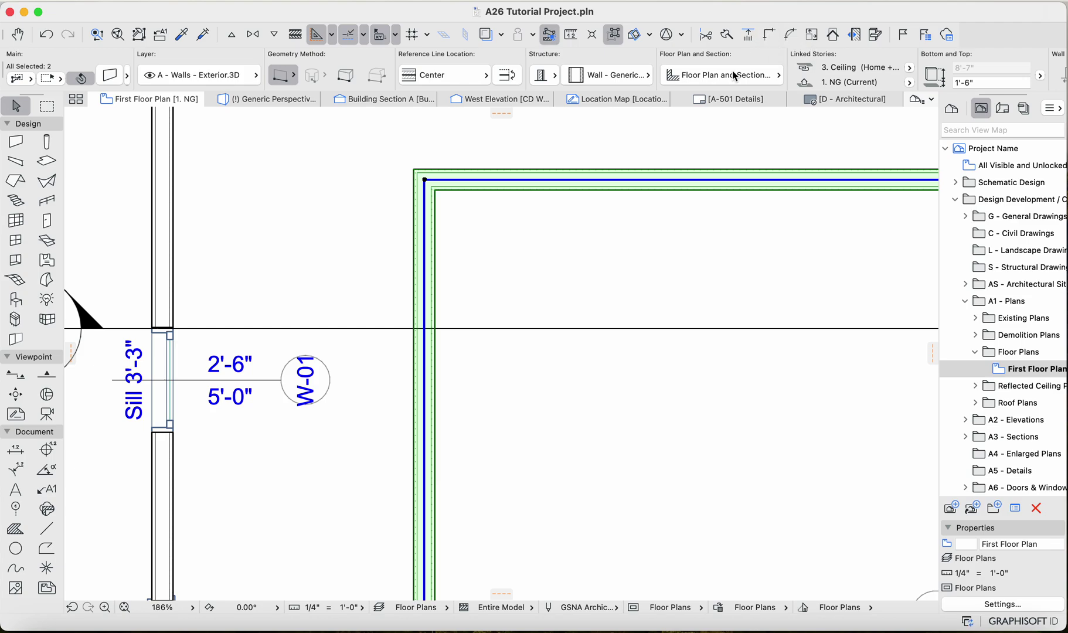
click(609, 248)
scroll(505, 278, down, 2)
scroll(437, 183, up, 4)
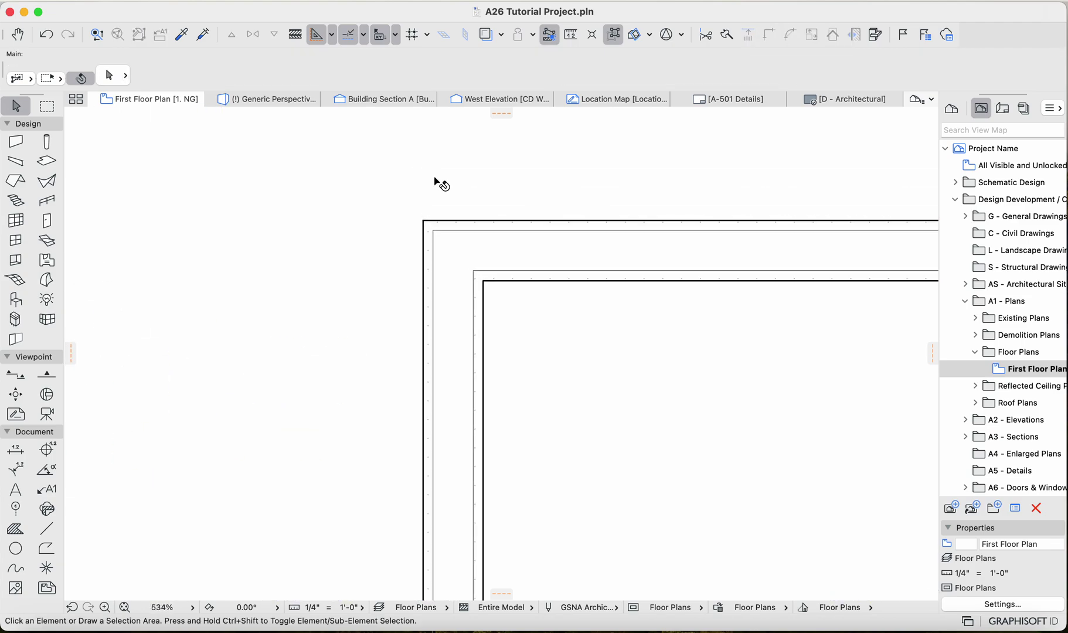
Step: Examine the interior walls across the floor plan, including the junction with the east exterior wall and the vertical wall's reference line
scroll(438, 182, down, 5)
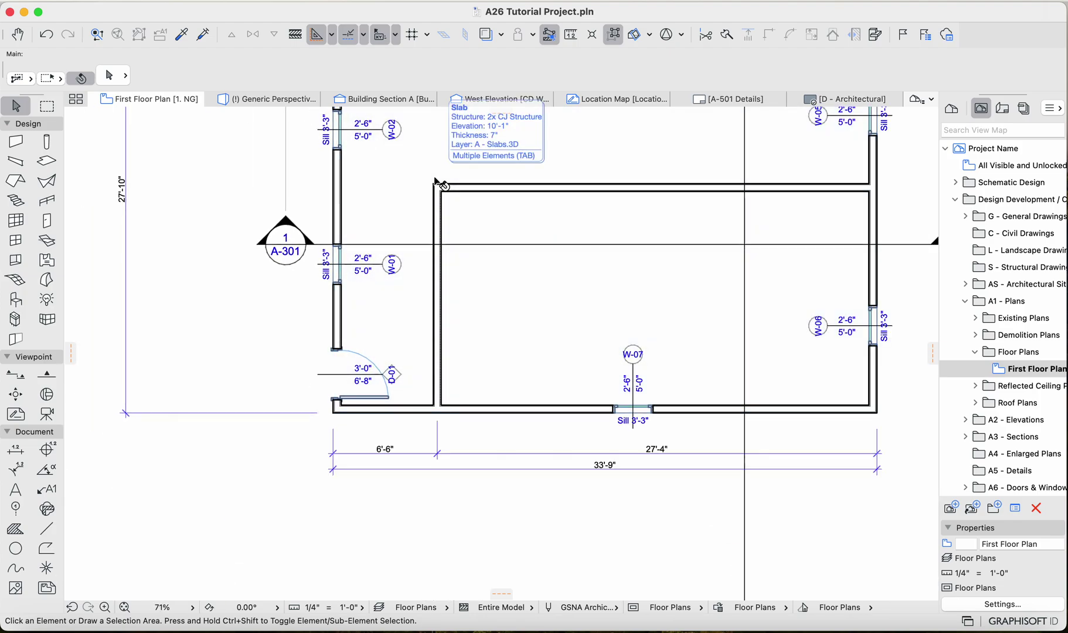
scroll(438, 183, down, 3)
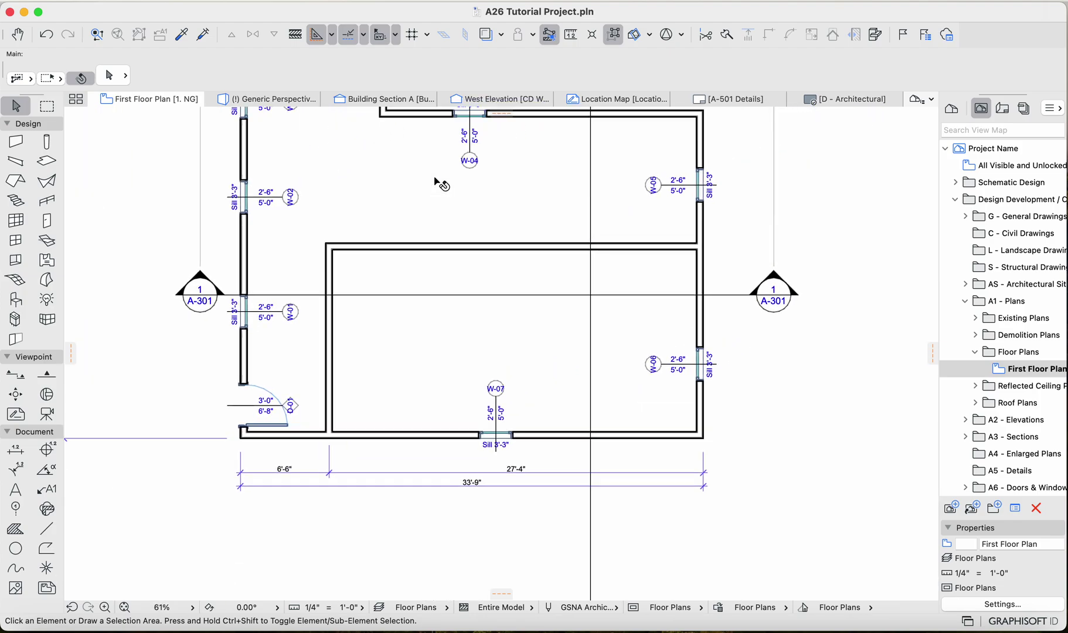
scroll(431, 226, up, 2)
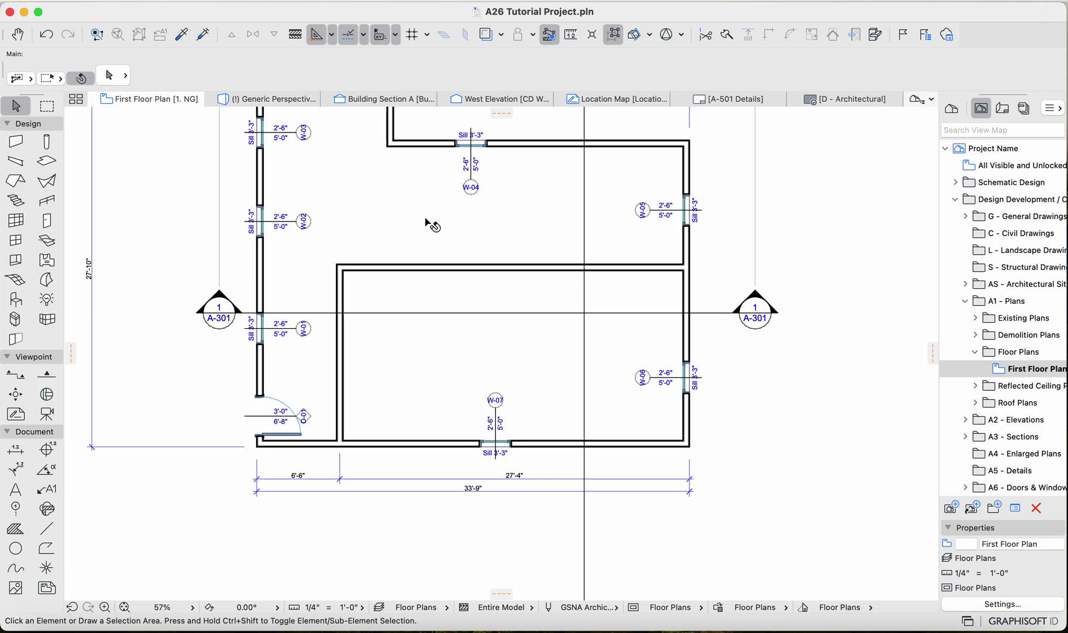
scroll(693, 302, up, 6)
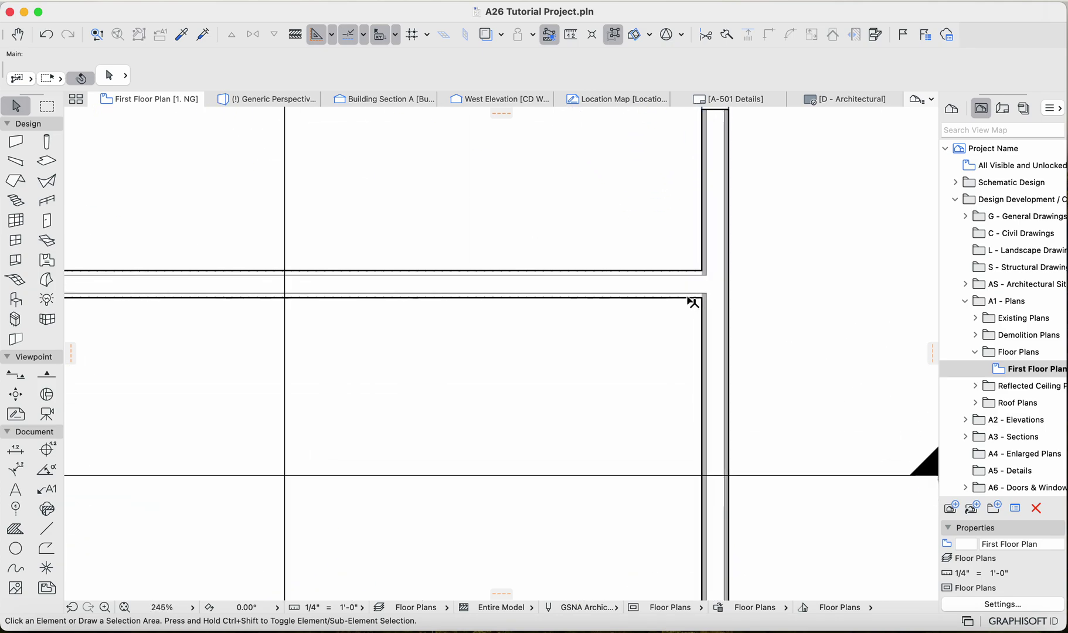
scroll(635, 409, down, 6)
scroll(459, 449, left, 3)
scroll(459, 448, down, 2)
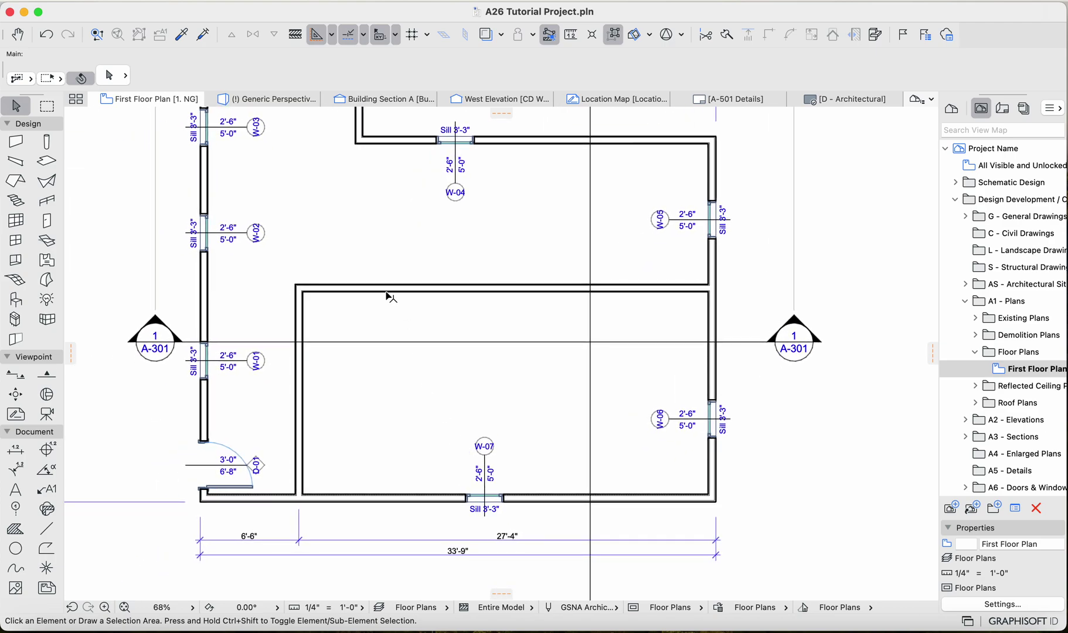
click(303, 430)
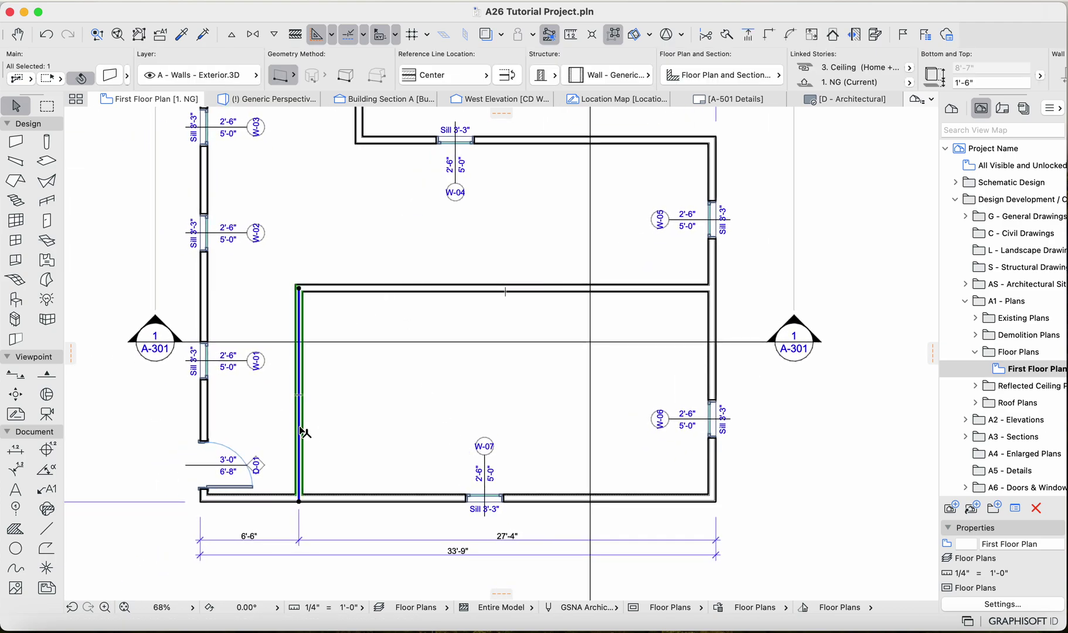
scroll(304, 431, down, 2)
key(Escape)
Step: Try to draw a vertical wall from an exterior wood wall favorite between the north exterior wall and the horizontal interior wall
click(15, 141)
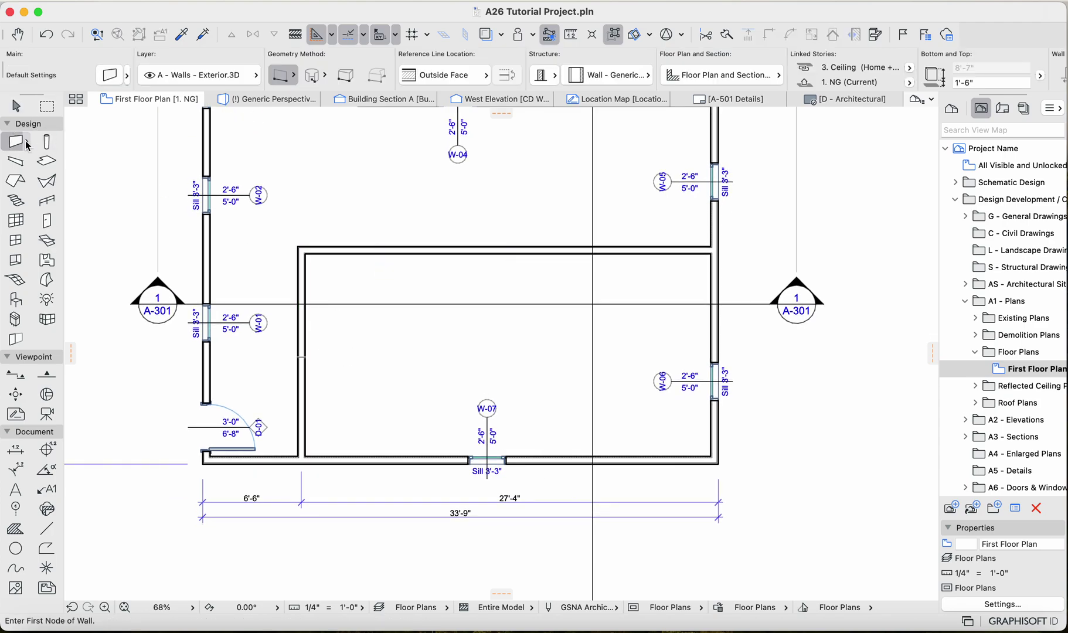
click(16, 141)
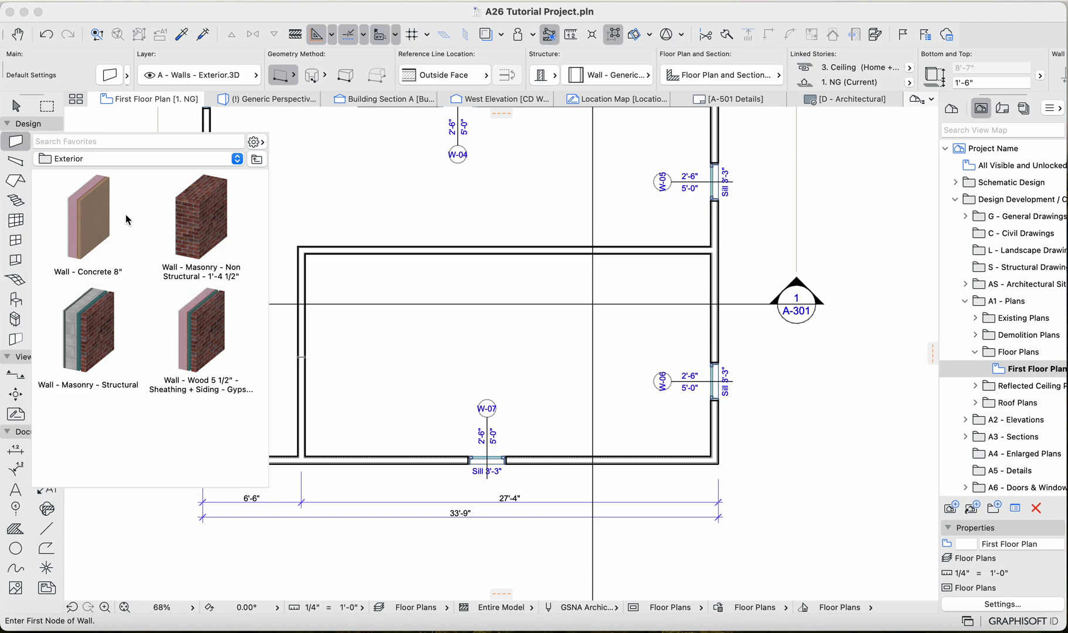
click(102, 220)
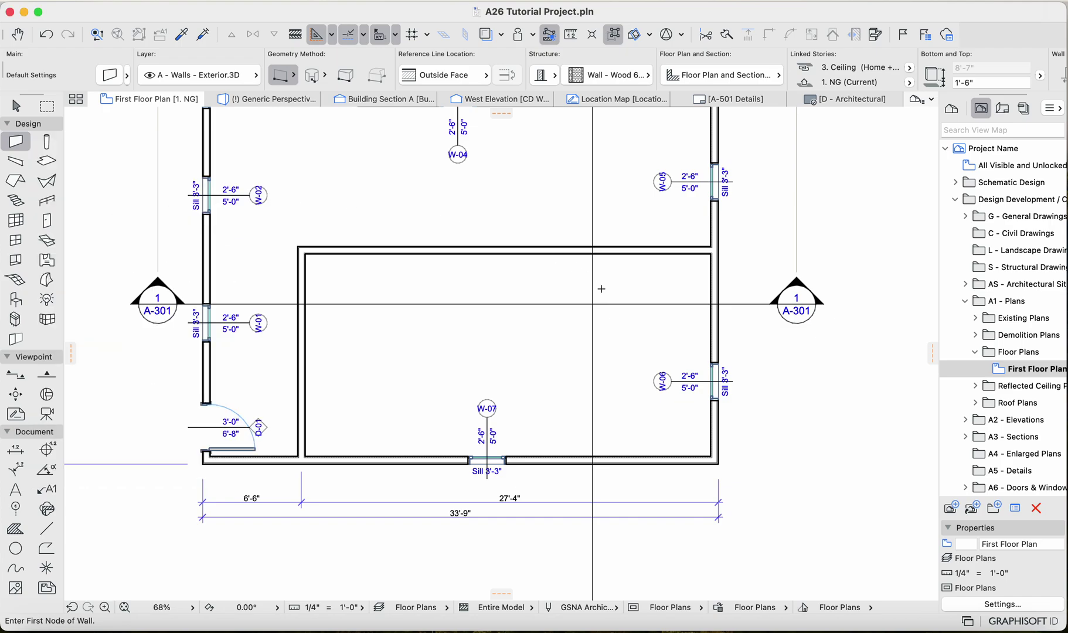
scroll(600, 288, up, 3)
scroll(549, 158, up, 5)
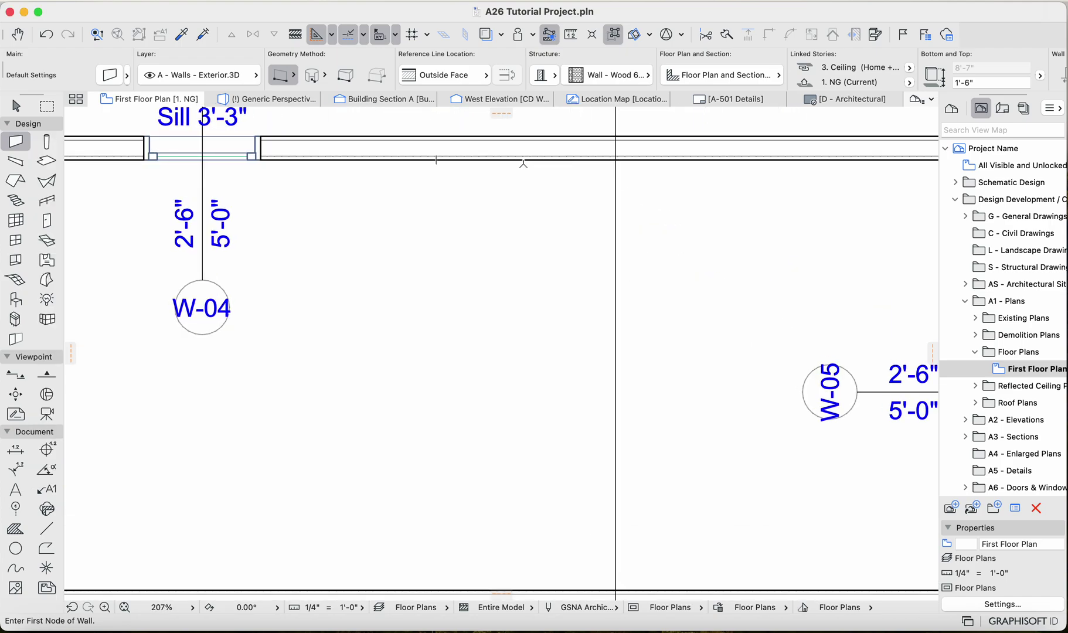
click(519, 140)
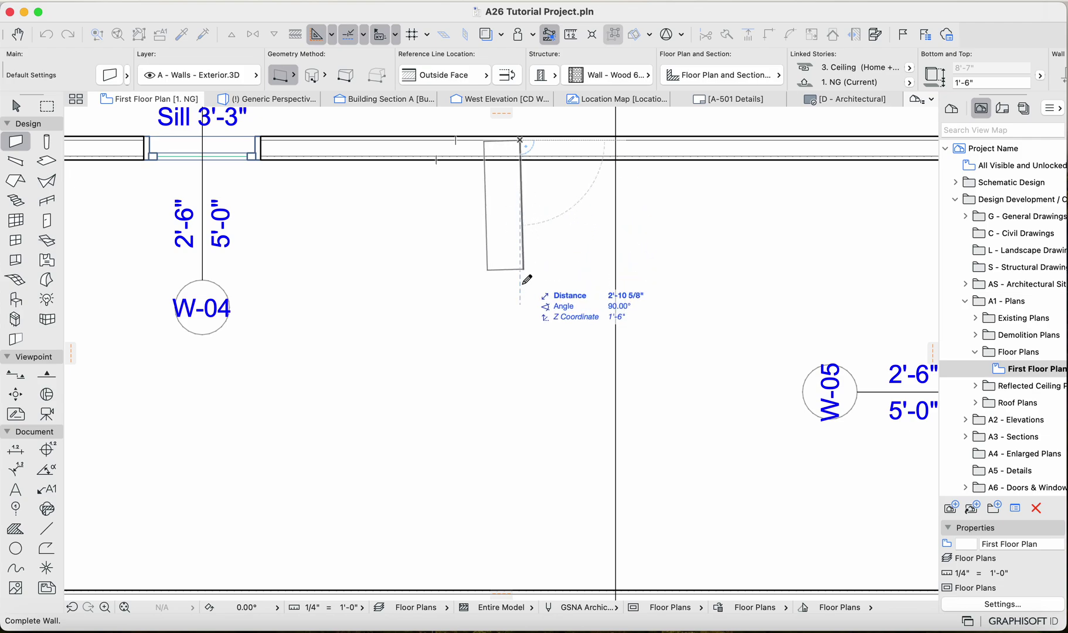
scroll(527, 282, down, 4)
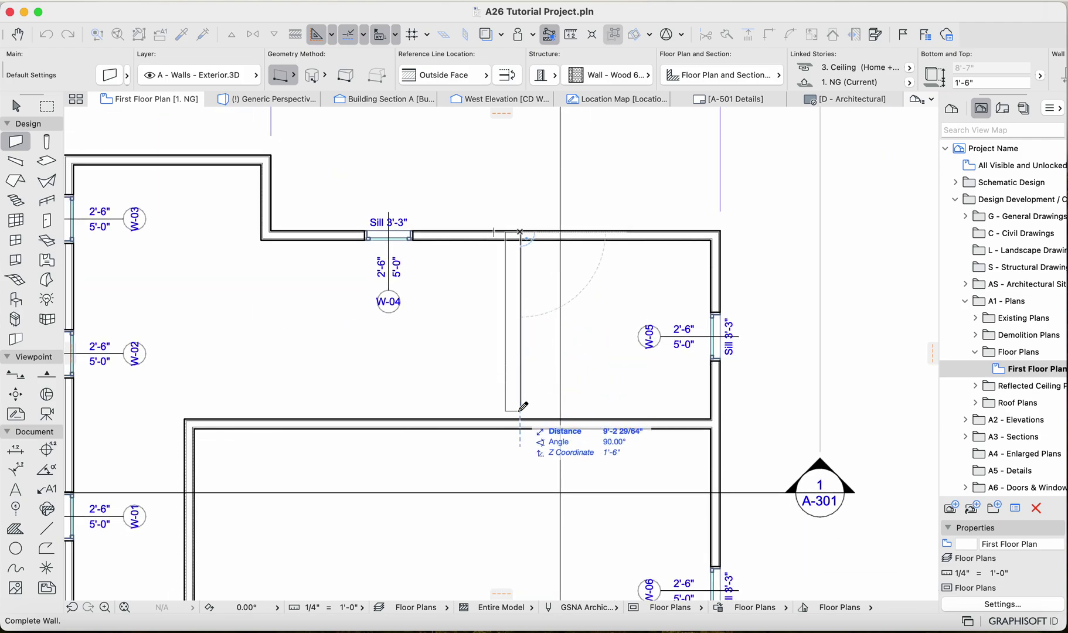
click(521, 423)
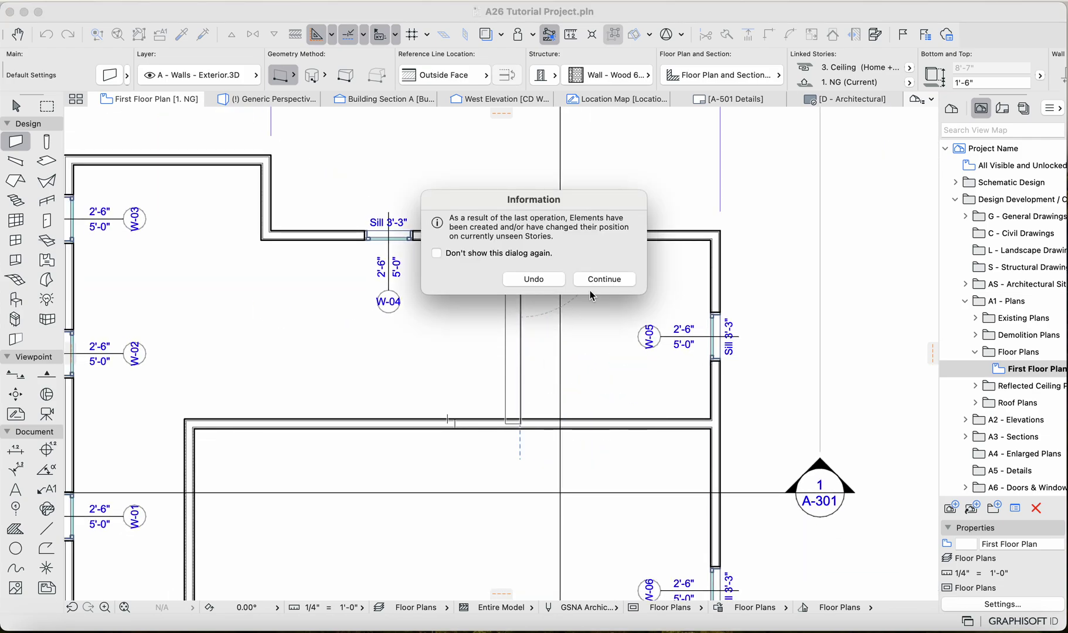
click(540, 280)
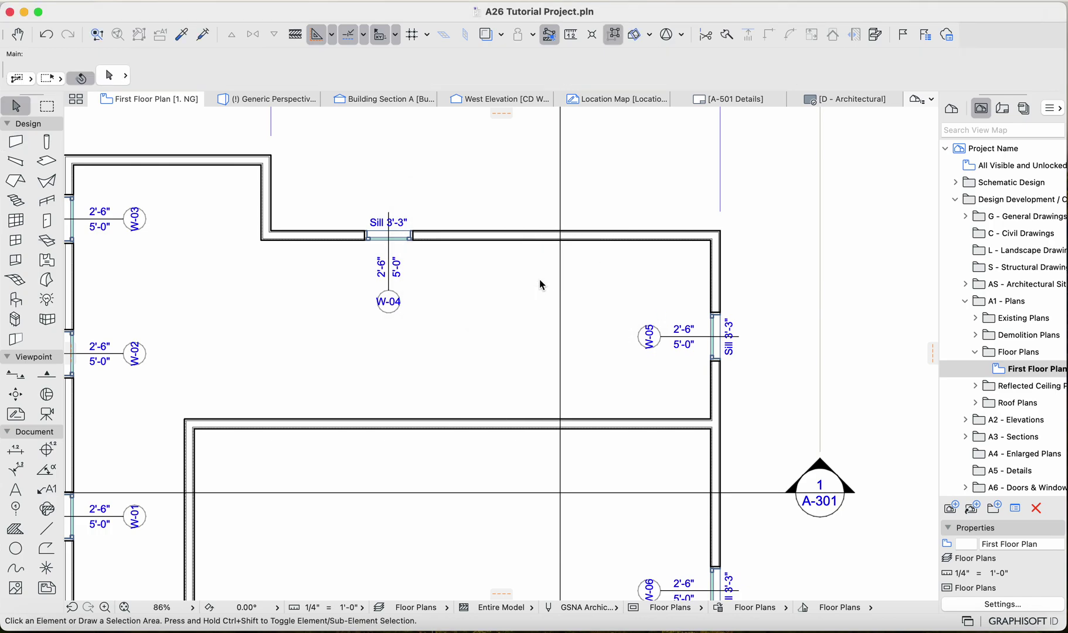
Step: Draw a vertical wall from the north exterior wall to the horizontal interior wall, using parameters picked up from that interior wall
click(182, 35)
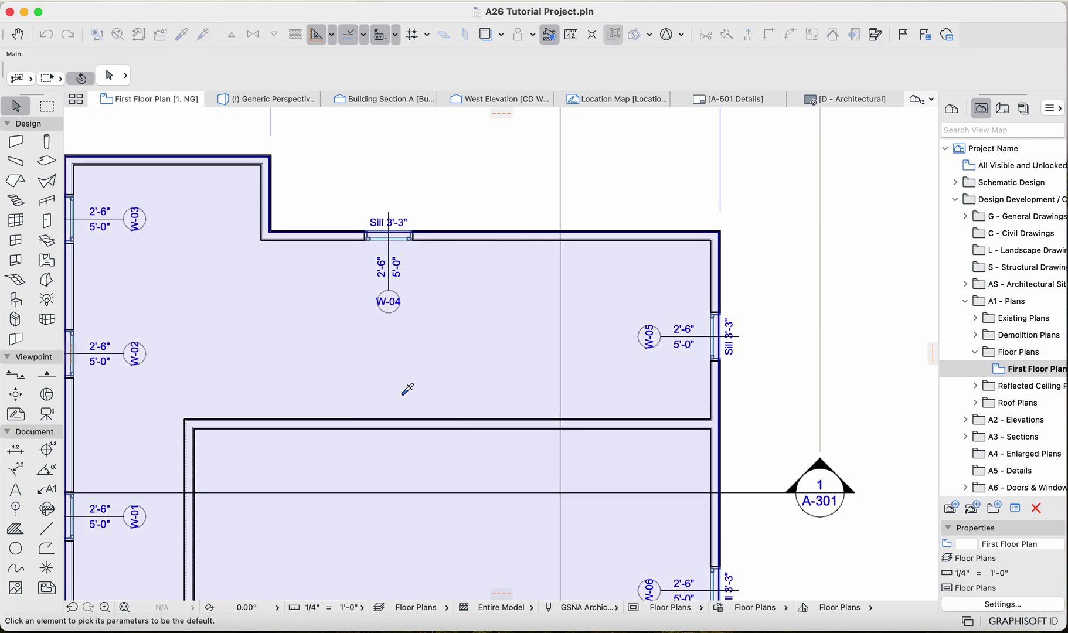
click(435, 418)
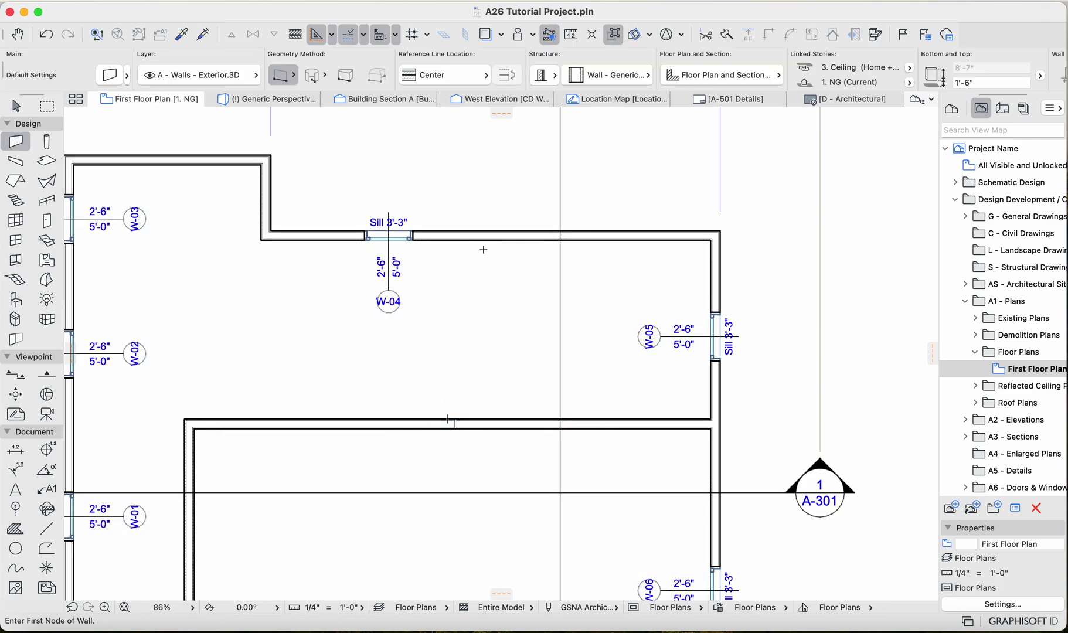
click(484, 233)
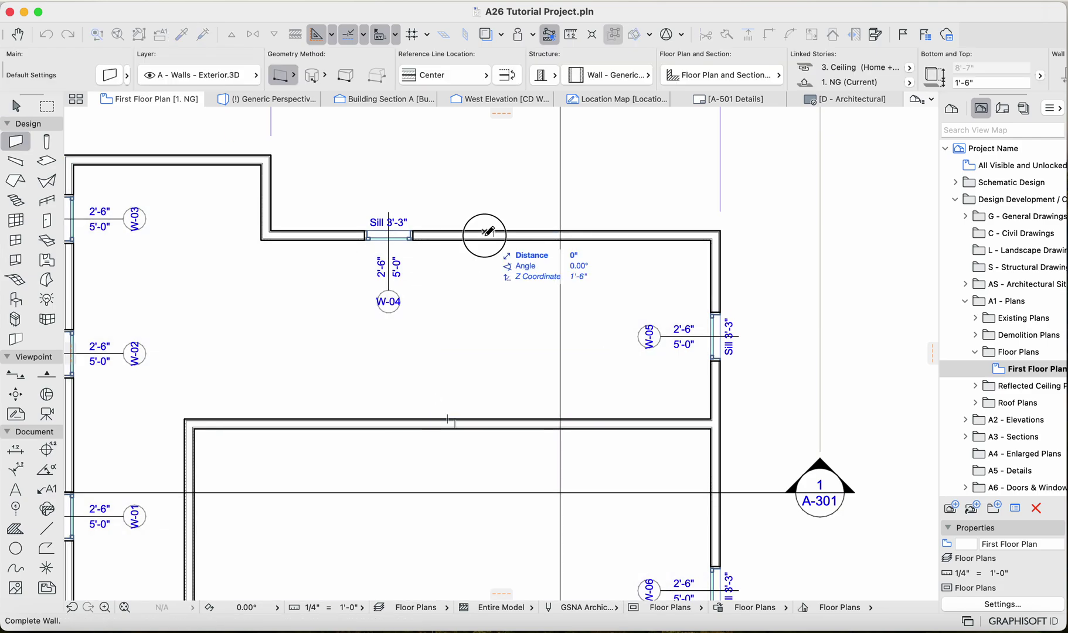
click(486, 419)
key(Escape)
Step: Set the new vertical wall's composite to Wall - Wood 3 1/2" - Sheathing + Foam Board + Masonry - Gypsum : W08
click(487, 360)
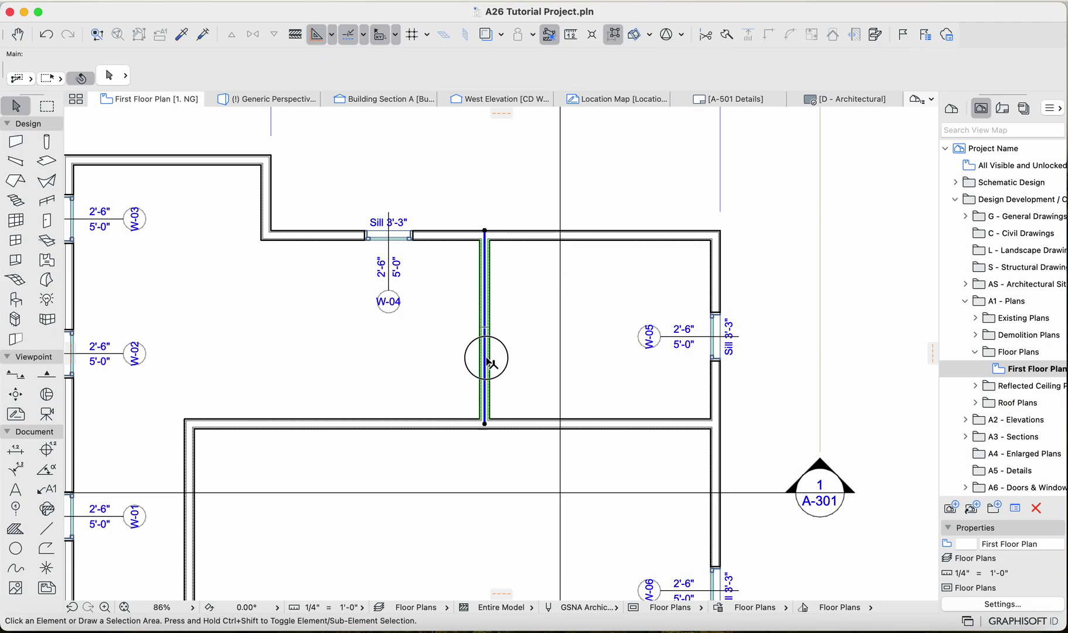
click(613, 75)
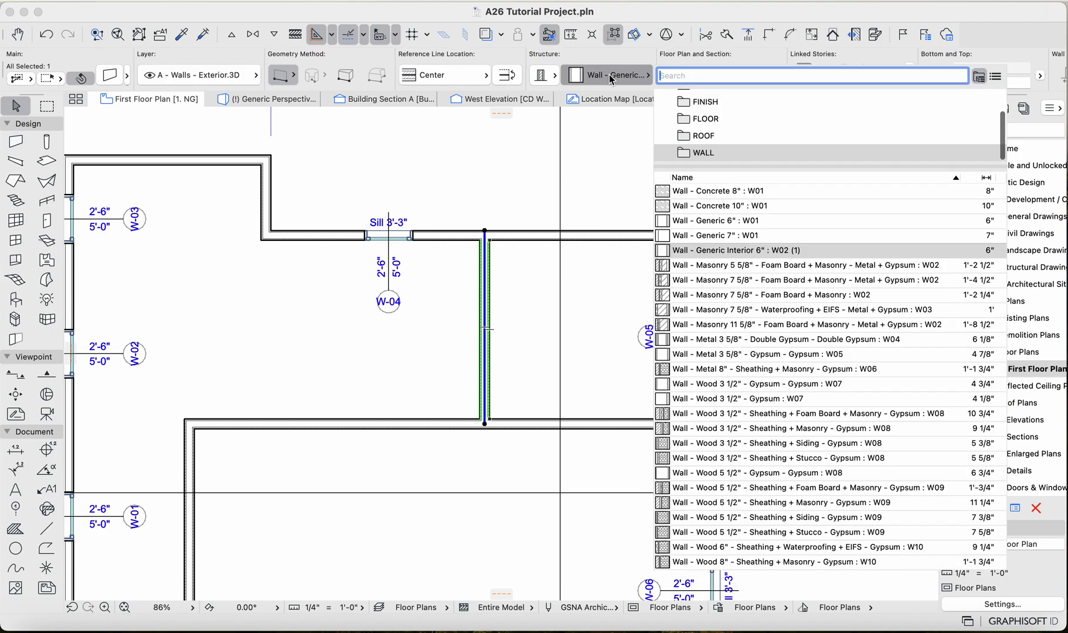
click(727, 413)
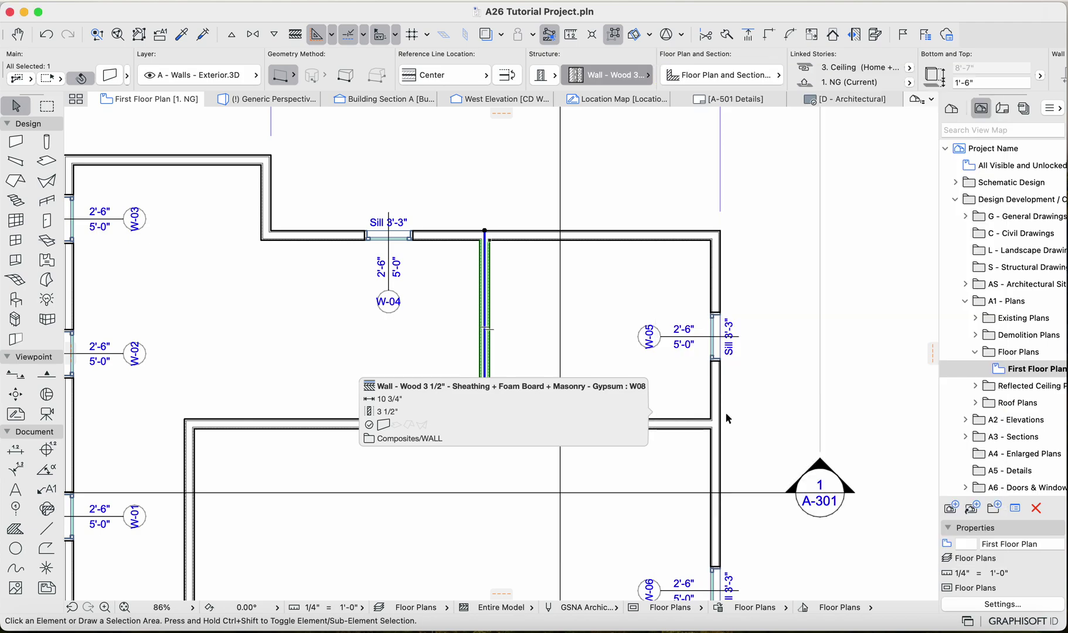
click(577, 302)
Step: Examine how the new composite wall's skins meet the walls at both ends, and select it to check its reference line
scroll(500, 248, up, 5)
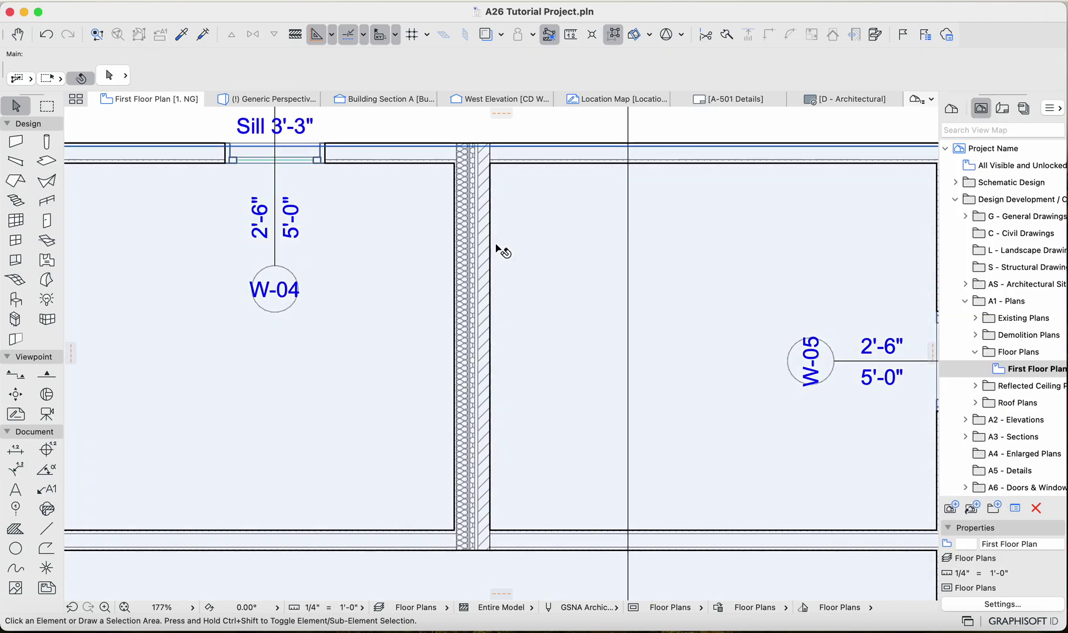
scroll(460, 478, down, 2)
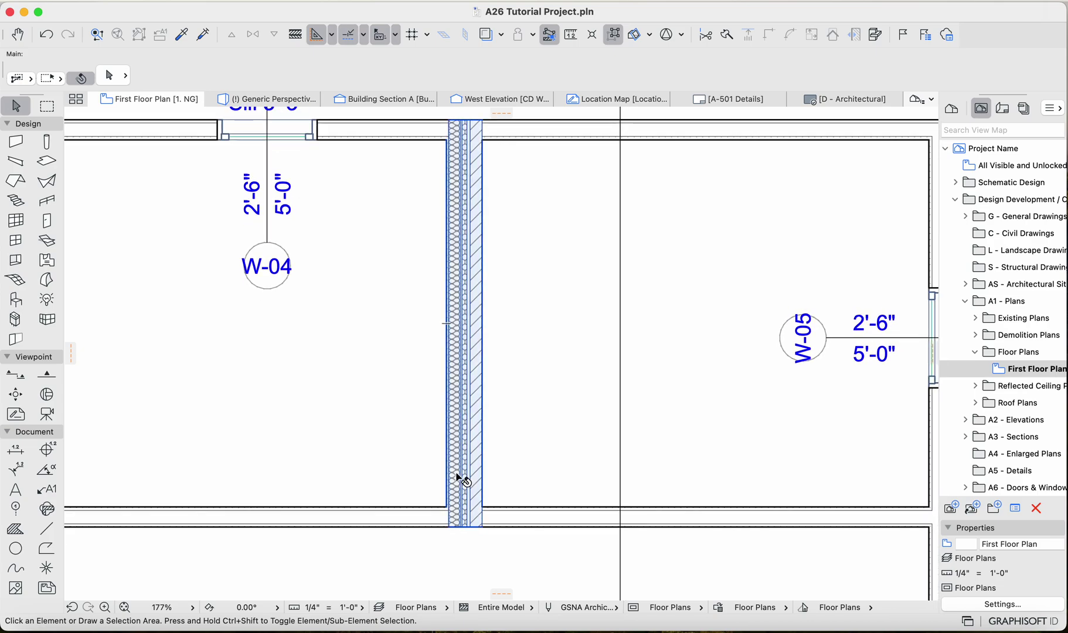
scroll(496, 405, up, 2)
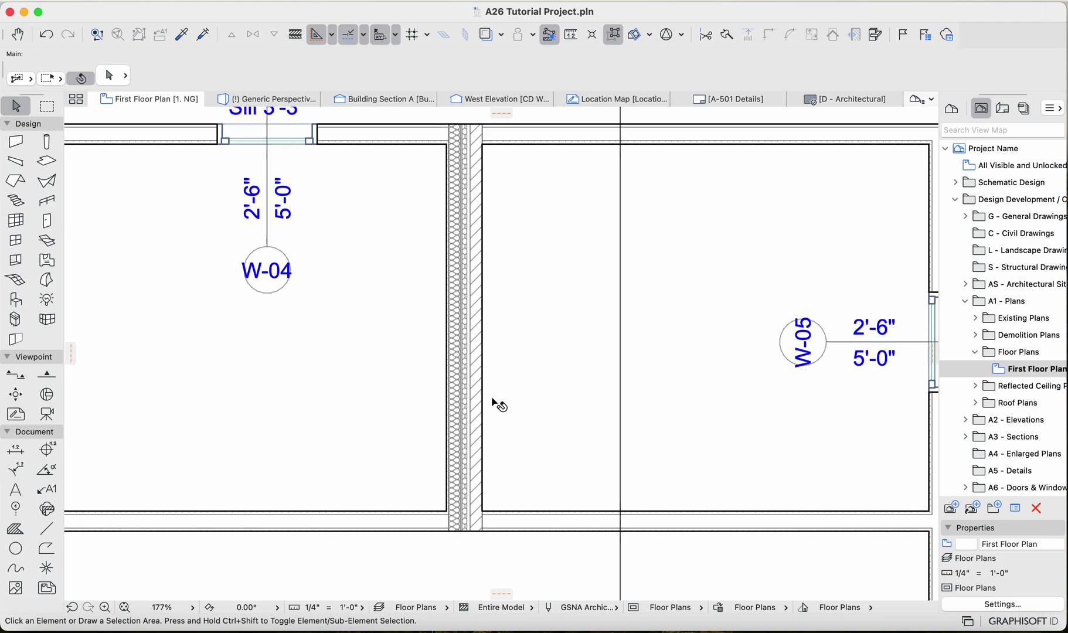
click(470, 216)
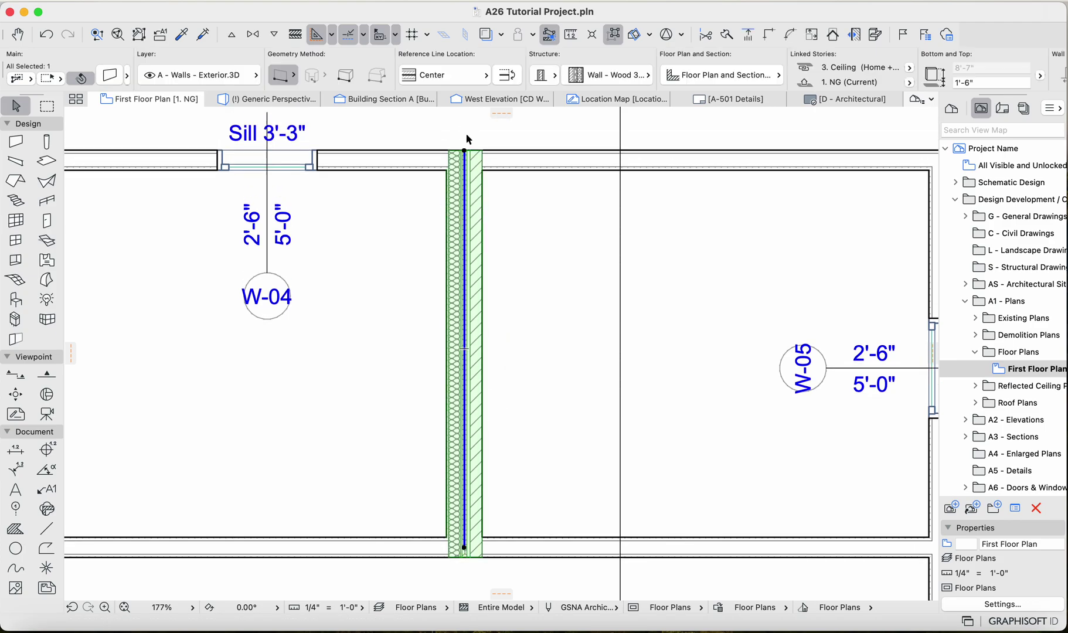